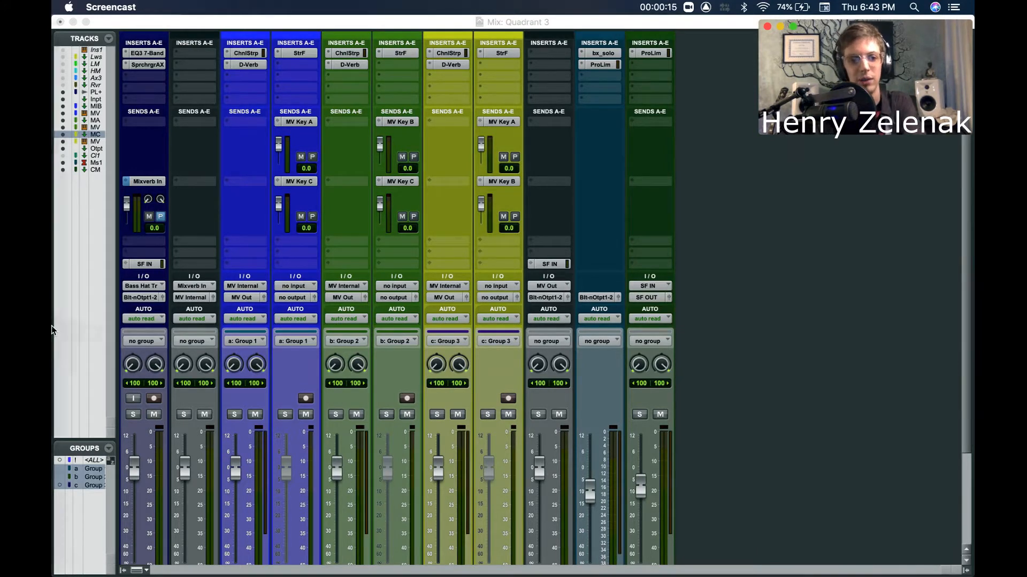
- Switch to the triangle diagram in Pages and move the black dot slightly within the centre of triangle ABC
click(76, 228)
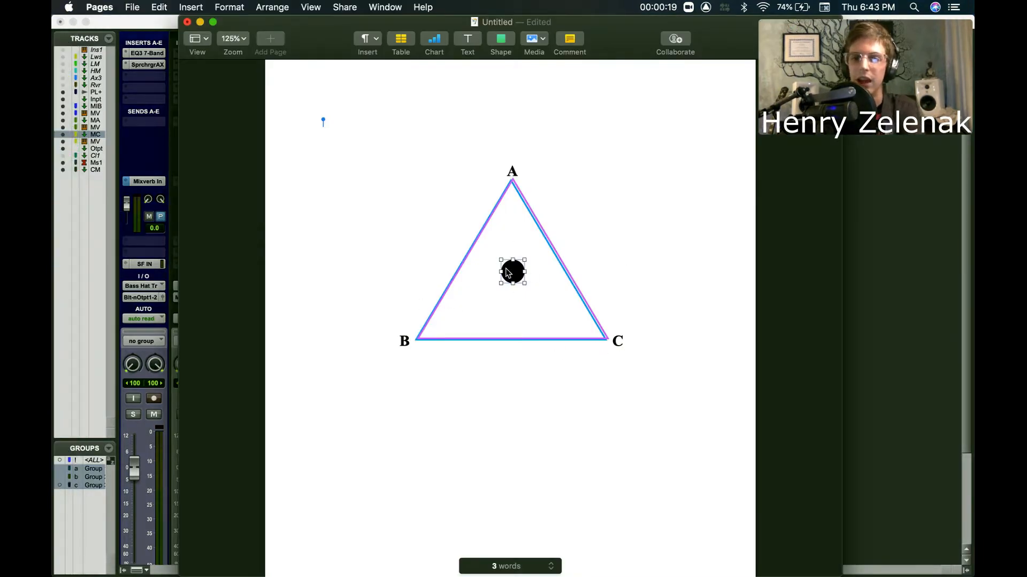
mouse_move(516, 275)
mouse_down()
mouse_move(517, 225)
mouse_move(537, 292)
mouse_move(579, 330)
mouse_move(515, 222)
mouse_move(509, 254)
mouse_move(458, 323)
mouse_move(512, 275)
mouse_up()
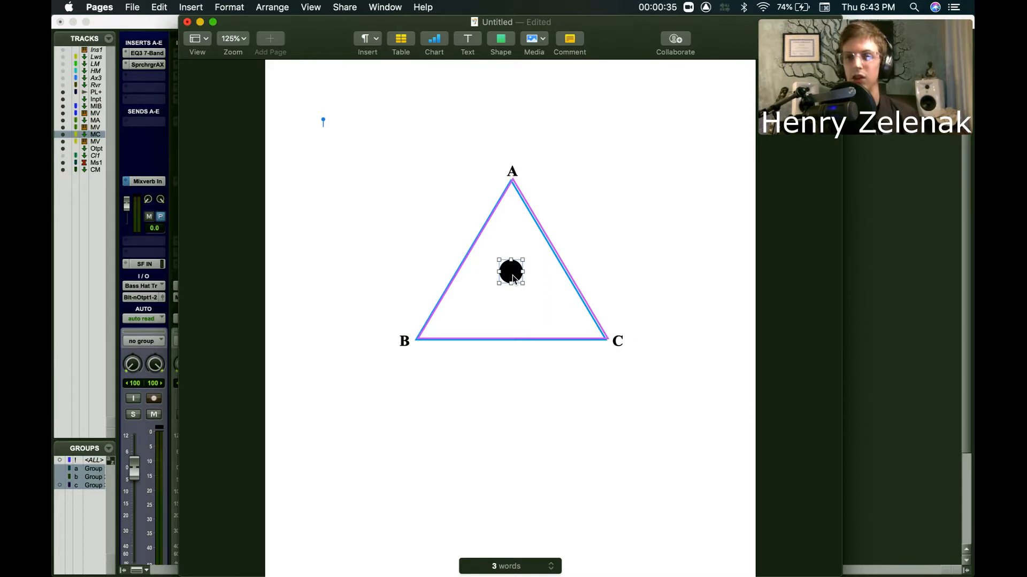
mouse_move(513, 275)
mouse_down()
mouse_move(515, 216)
mouse_move(534, 268)
mouse_move(587, 333)
mouse_move(498, 286)
mouse_move(510, 282)
mouse_up()
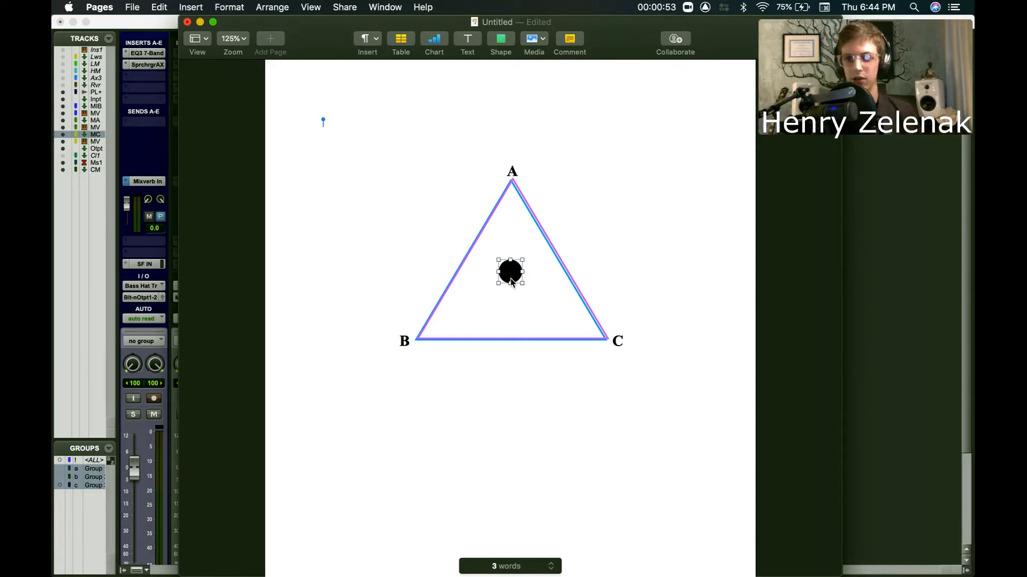
- Switch back to the Pro Tools mixer and look over the channel strips from inserts and sends to faders and track names
click(151, 142)
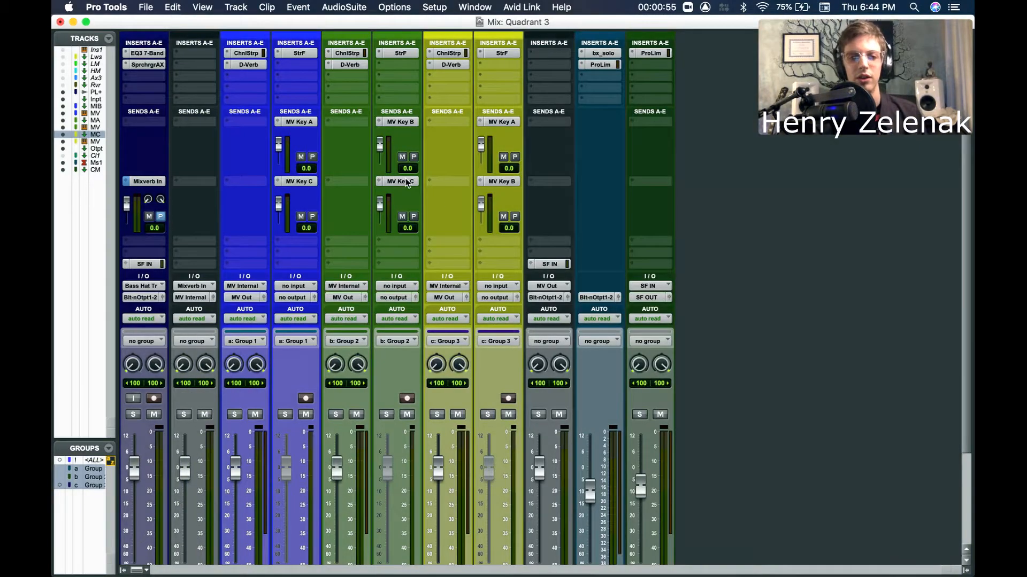
scroll(406, 183, down, 2)
scroll(407, 182, up, 6)
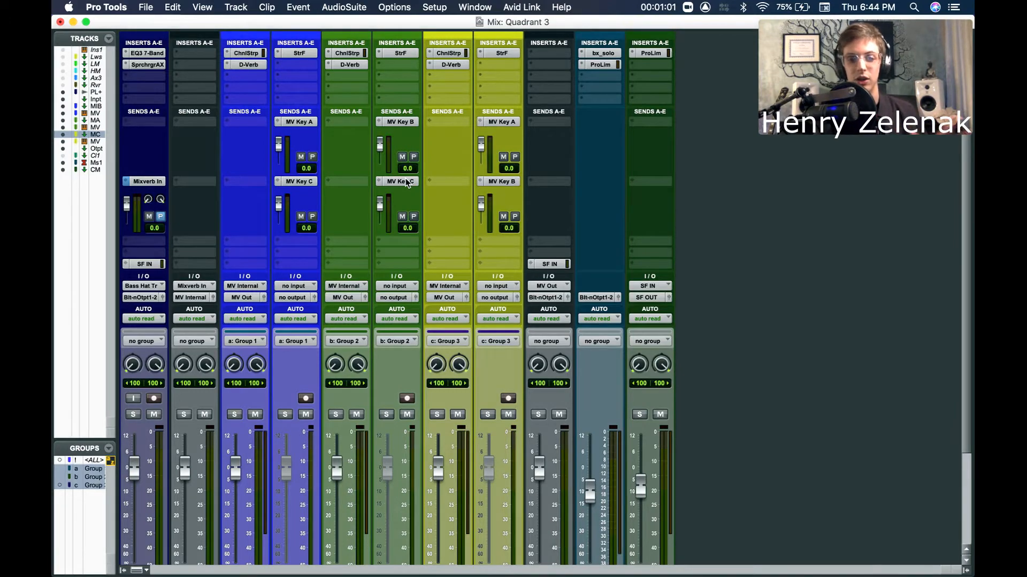
scroll(407, 182, down, 6)
scroll(224, 164, up, 6)
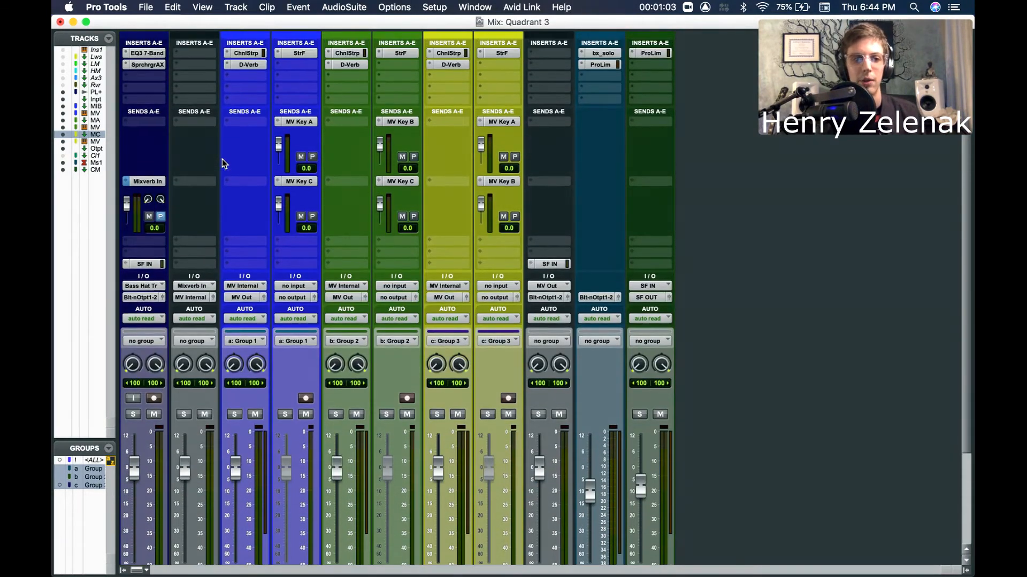
scroll(150, 123, down, 4)
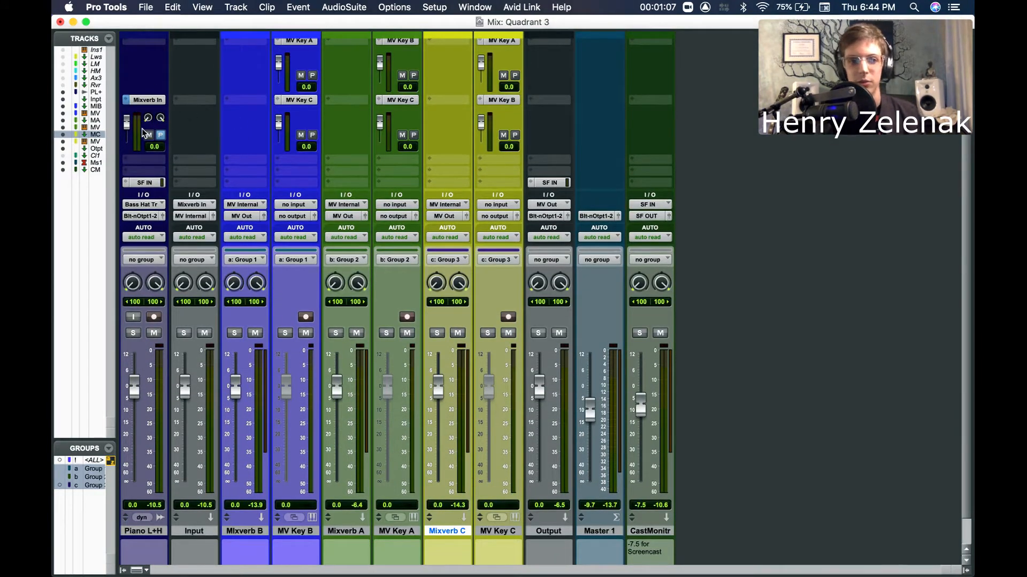
scroll(250, 194, down, 2)
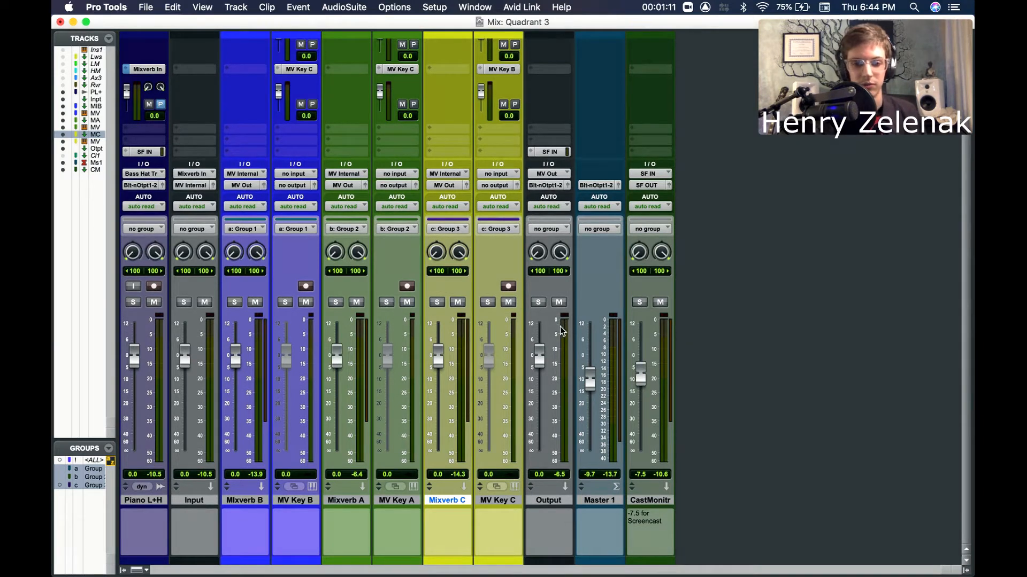
- Select the Input, Mixverb B, Mixverb A, Mixverb C and Output tracks one after another to review the signal chain
click(203, 503)
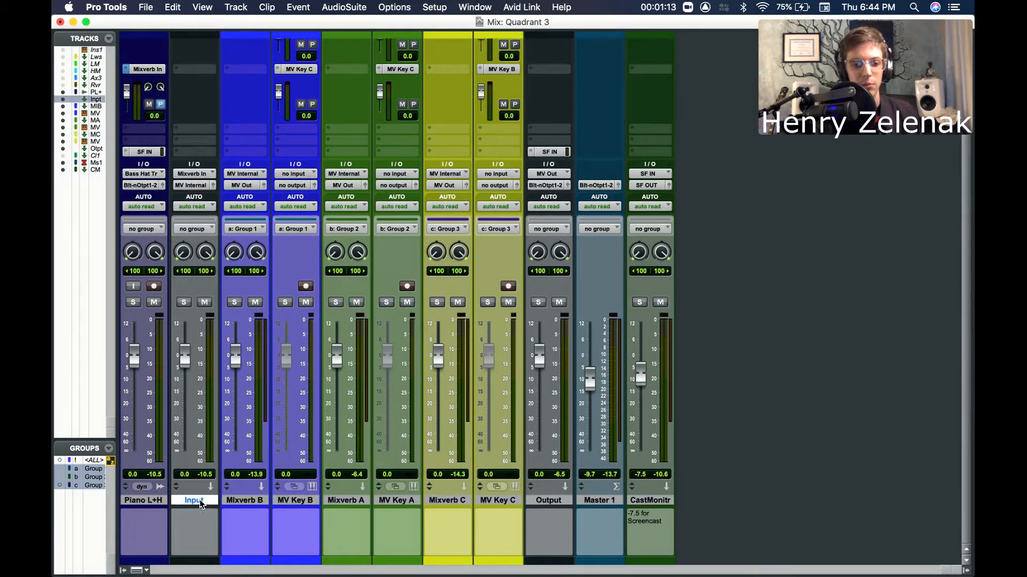
click(245, 502)
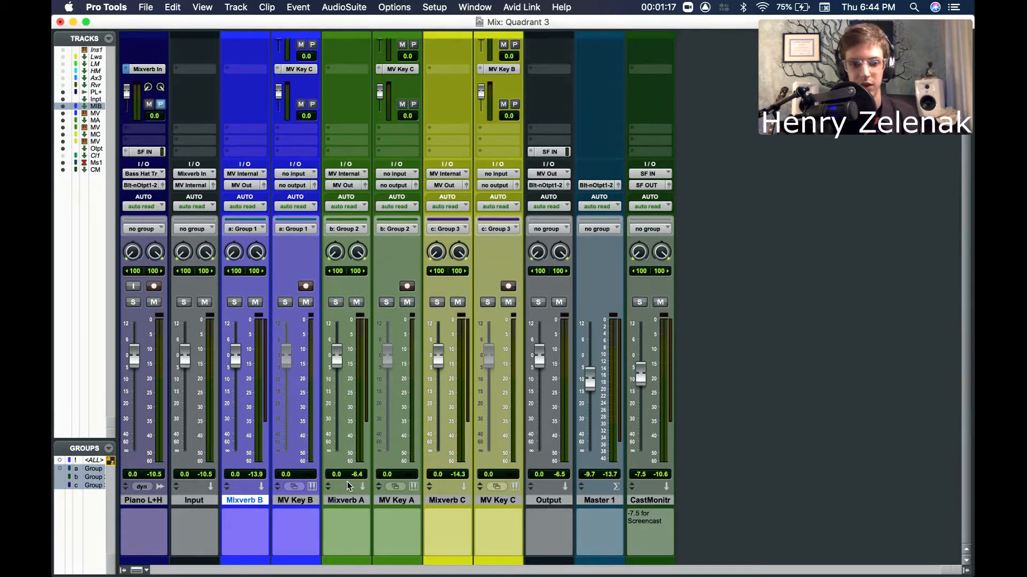
click(362, 503)
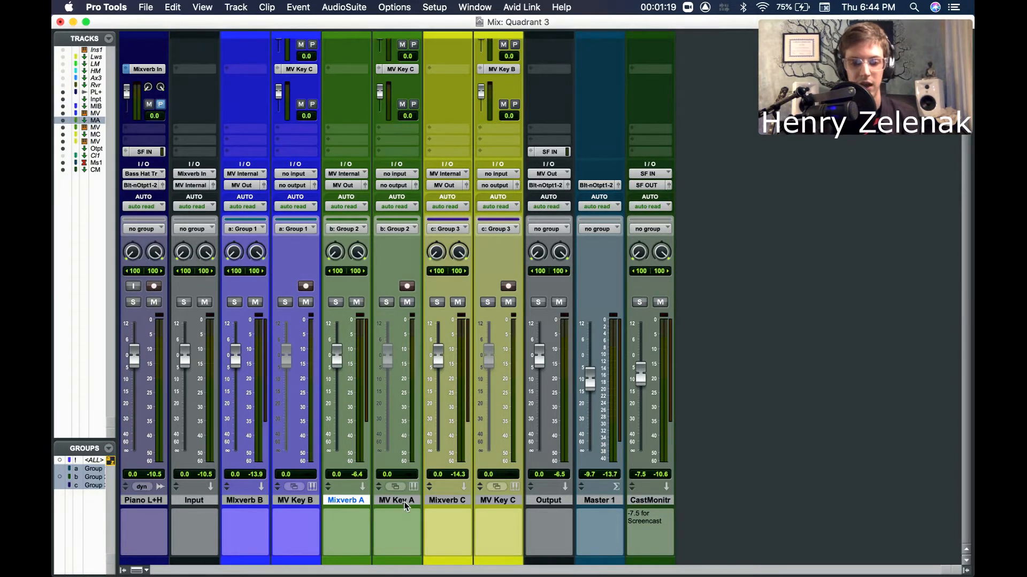
click(454, 503)
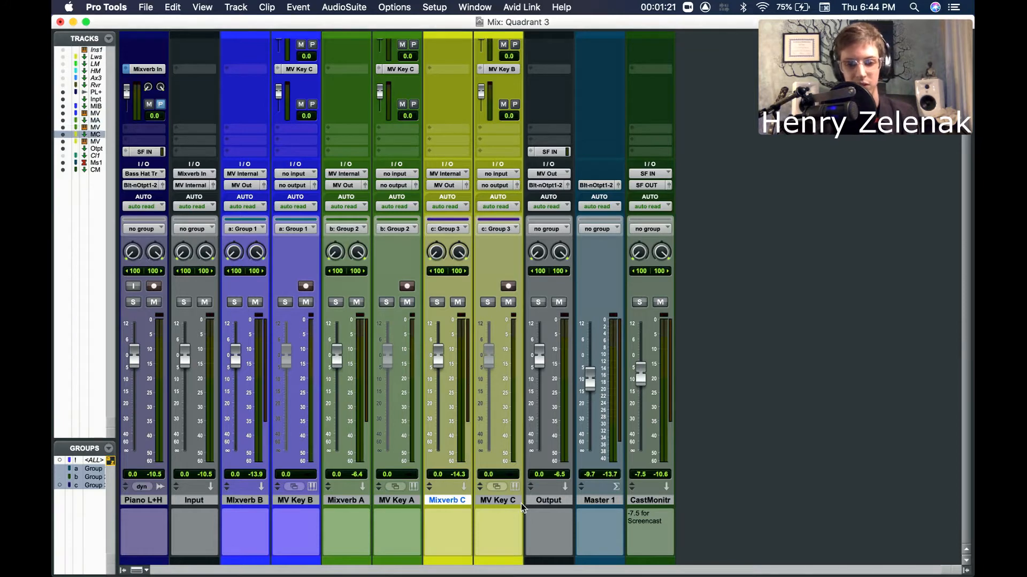
click(553, 502)
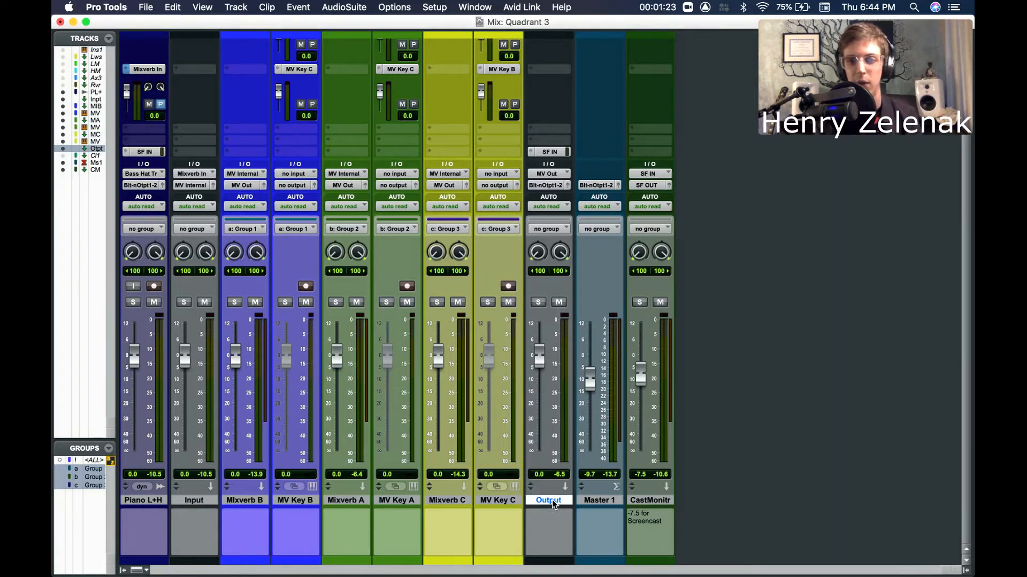
- Lower the Input track's volume fader to -0.4 dB
scroll(374, 412, up, 3)
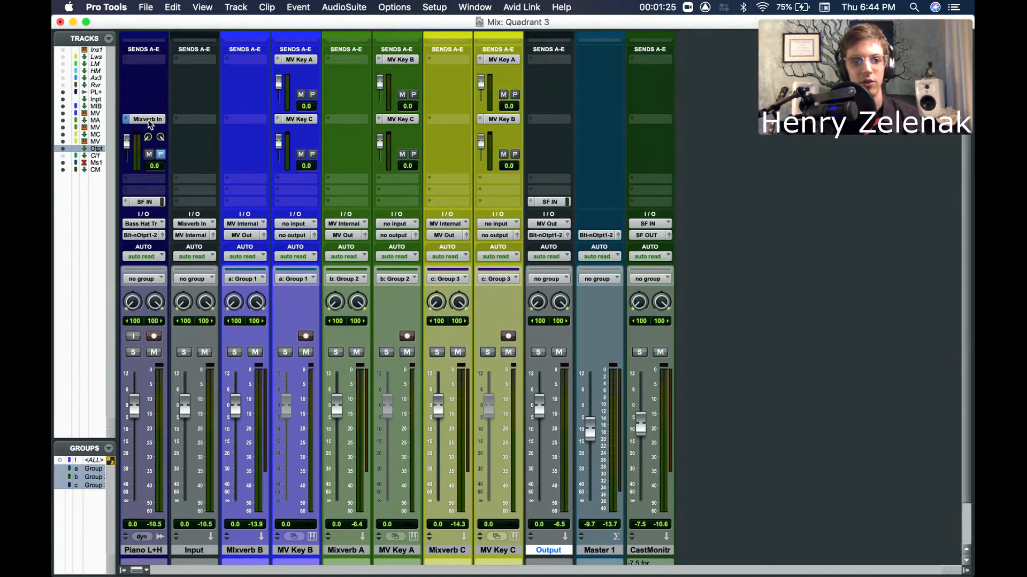
scroll(203, 246, down, 3)
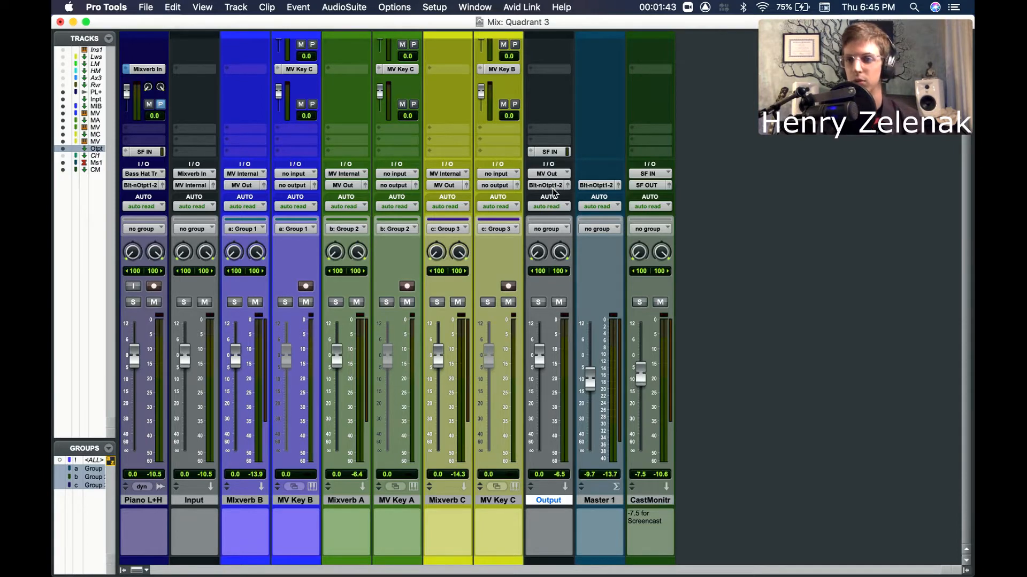
drag(185, 355, 185, 356)
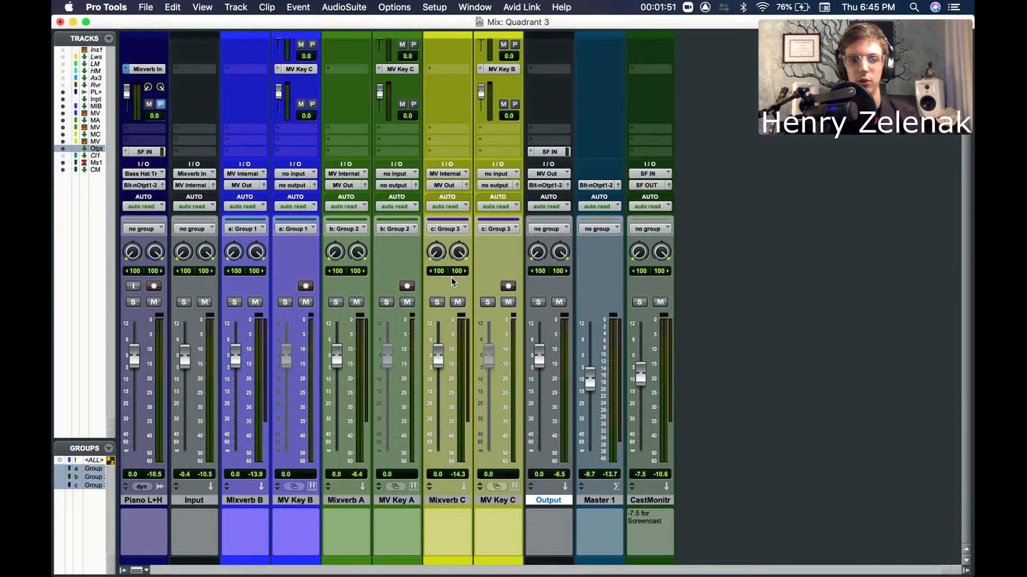
- Open the Channel Strip on Mixverb B, examine its key input and side-chain settings, and close the plug-in
scroll(450, 275, up, 5)
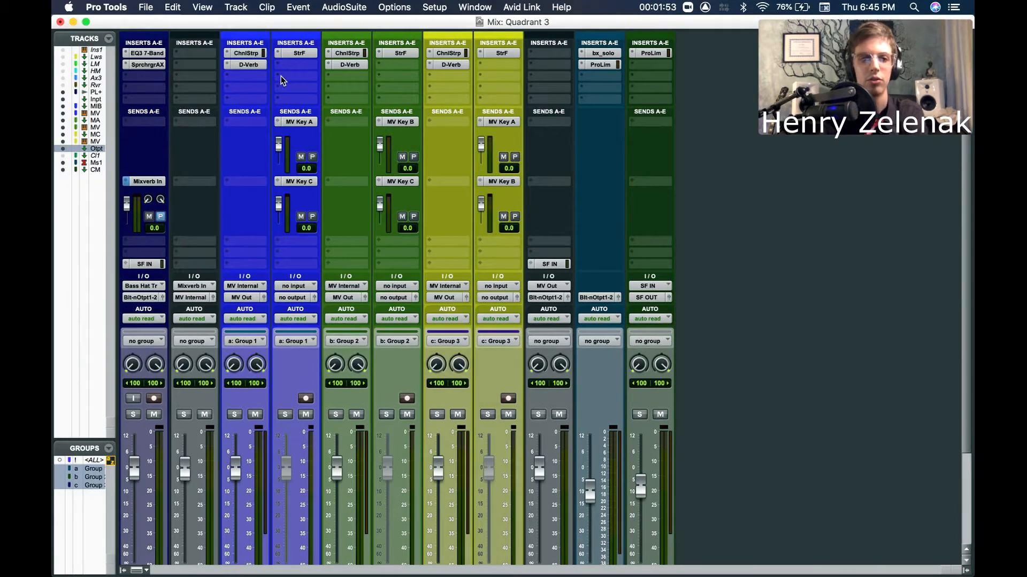
click(254, 56)
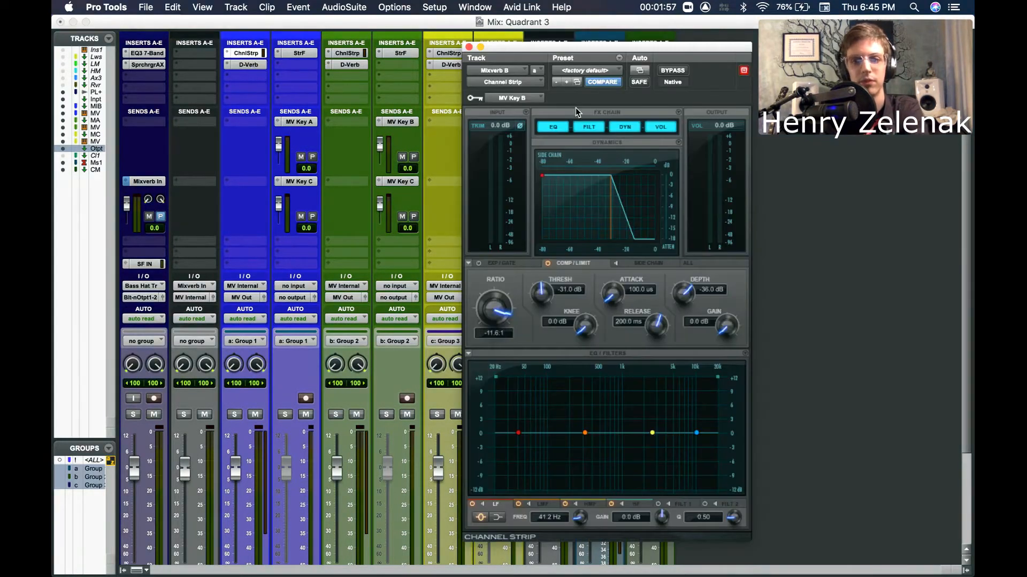
mouse_move(545, 50)
mouse_down()
mouse_move(582, 49)
mouse_move(538, 52)
mouse_up()
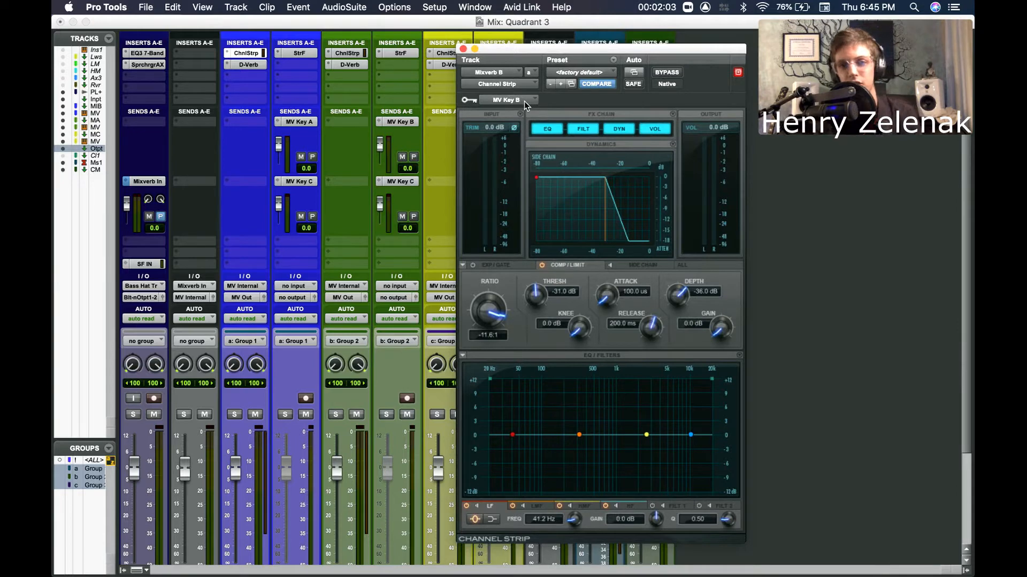
click(636, 265)
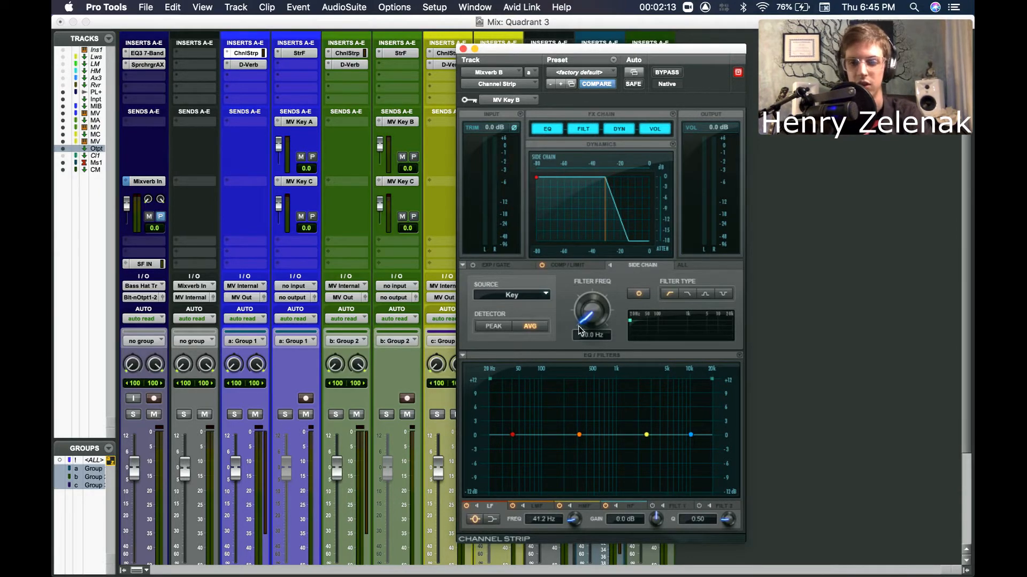
click(463, 50)
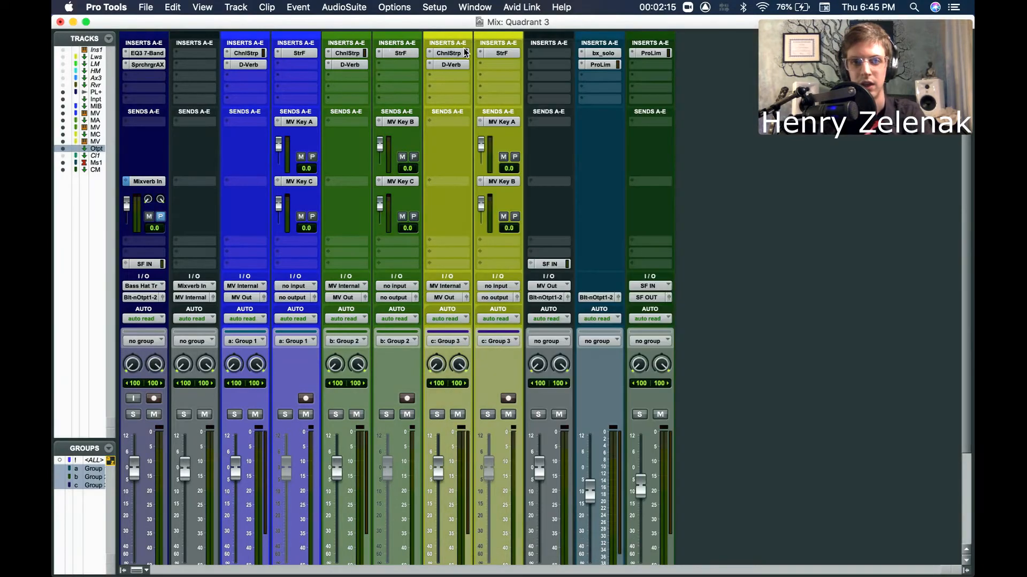
- Inspect the key input and side-chain source in the Channel Strips on Mixverb A and Mixverb C, and close the plug-in
click(348, 54)
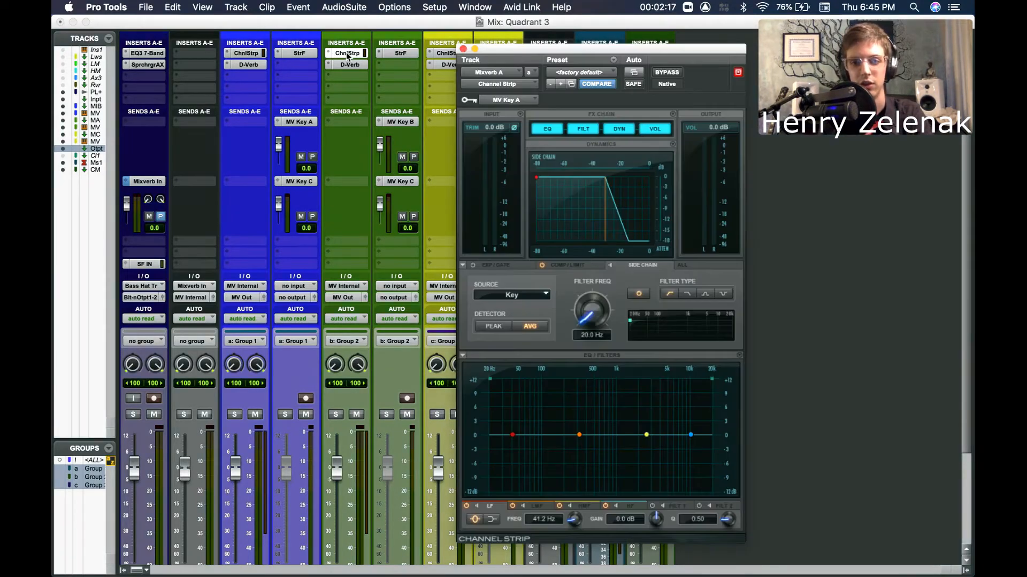
click(440, 55)
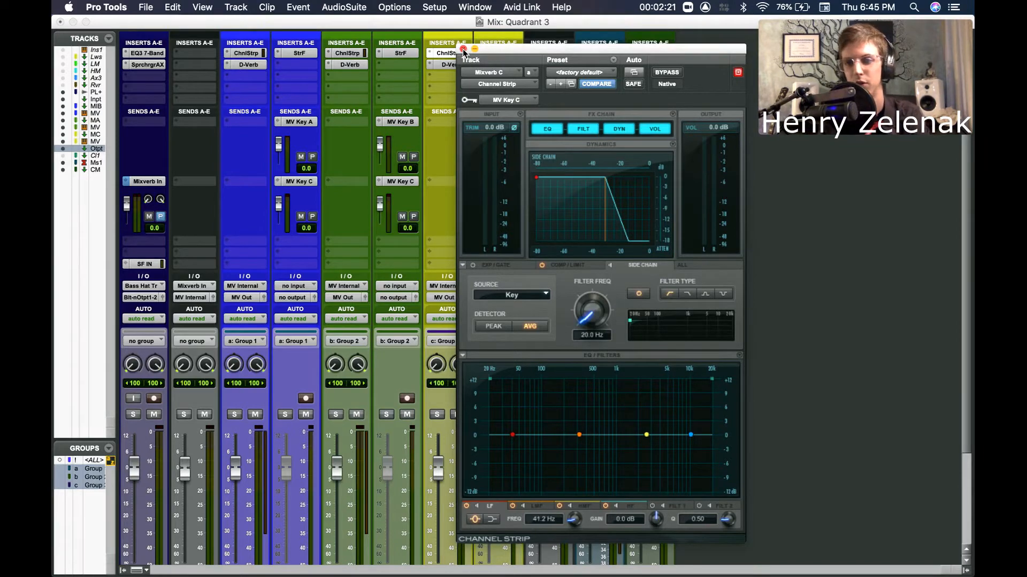
click(463, 49)
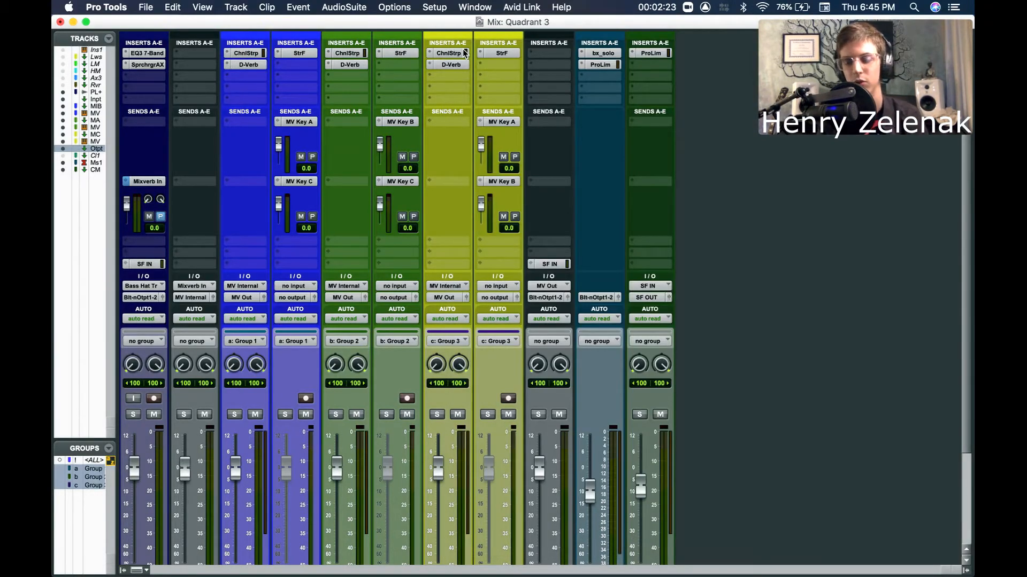
- Examine the compressor/limiter settings in Mixverb B's Channel Strip and close the plug-in
click(247, 53)
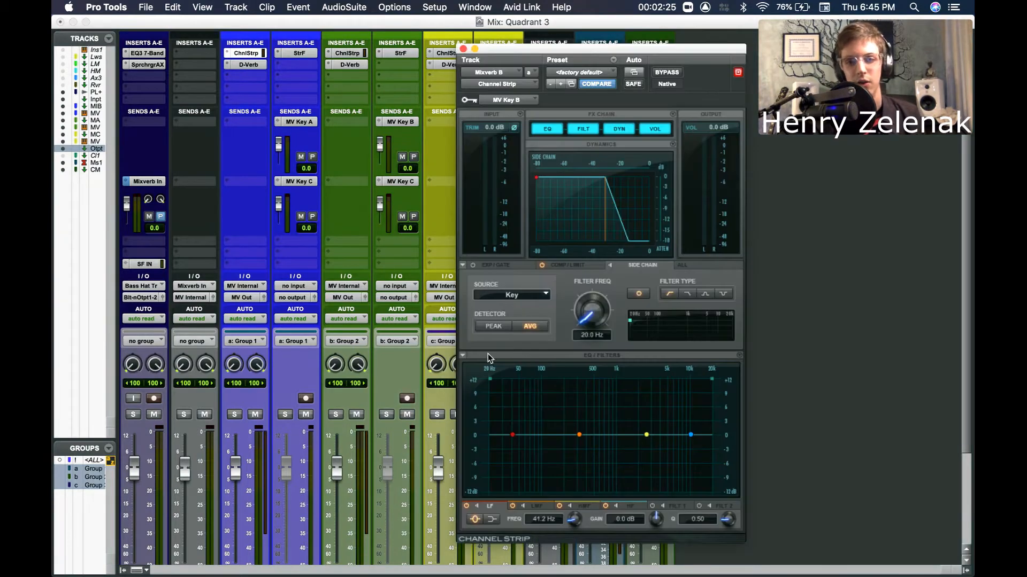
click(564, 266)
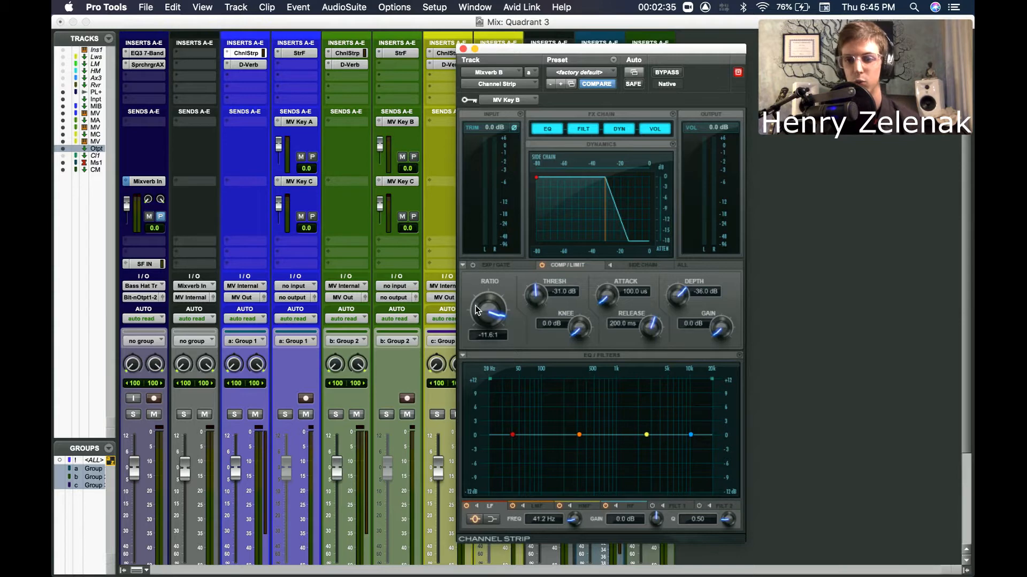
click(463, 50)
- Select the MV Key B, MV Key A and MV Key C tracks one after another to point out the key tracks
scroll(436, 161, down, 5)
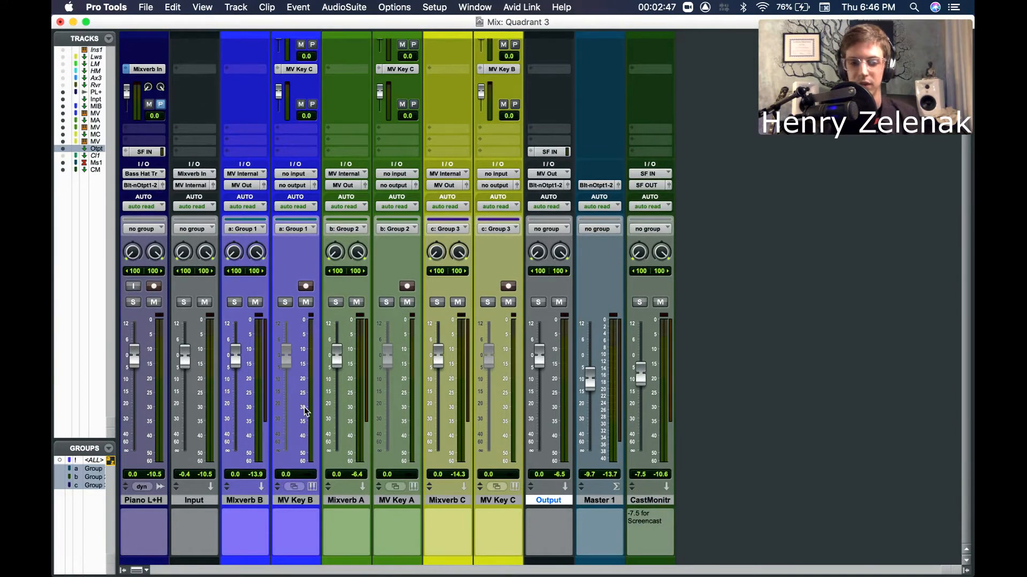
click(295, 500)
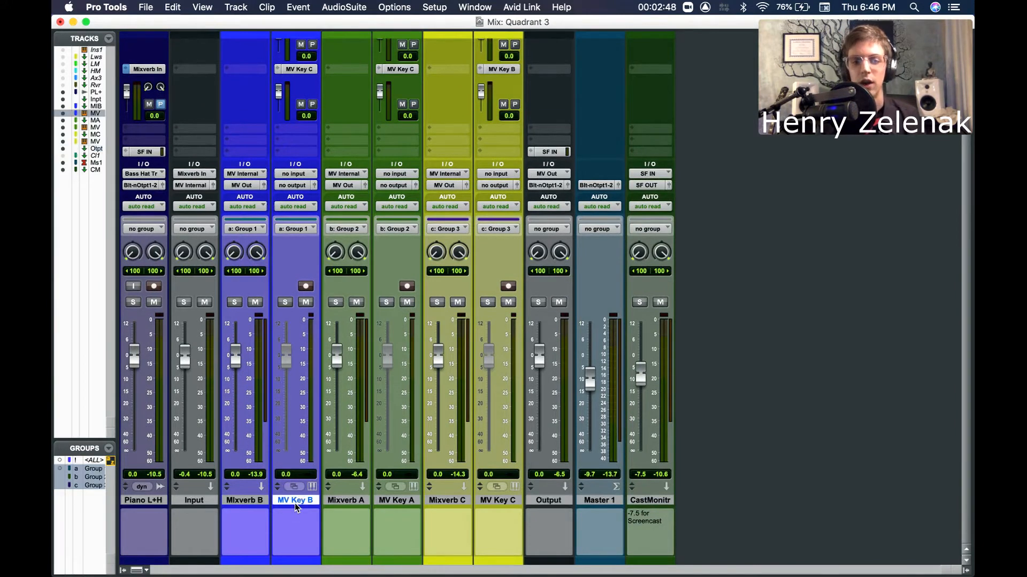
click(397, 502)
click(509, 501)
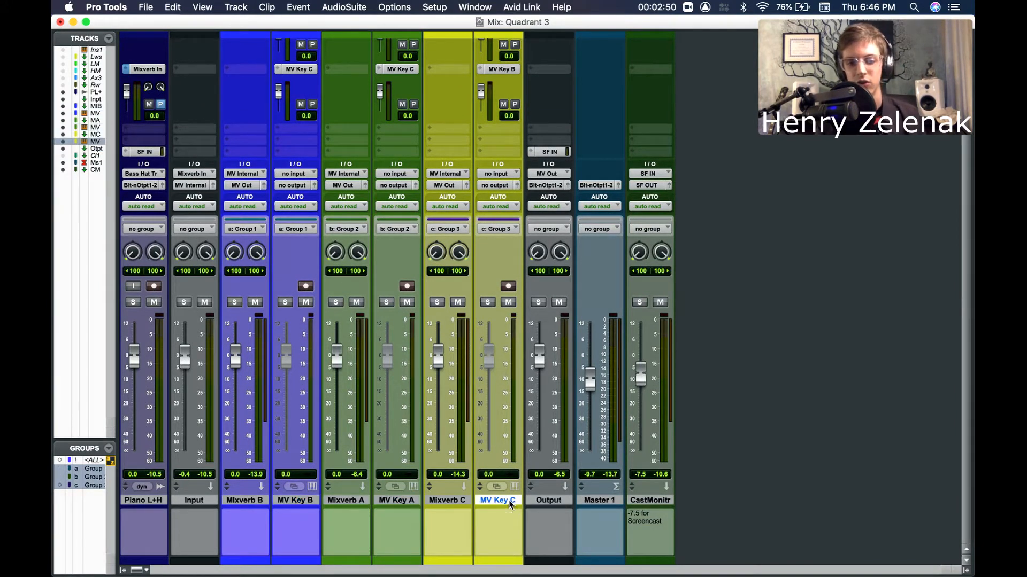
- Select Mixverb B and MV Key B individually, and both together, to review their pairing in Group 1
click(247, 501)
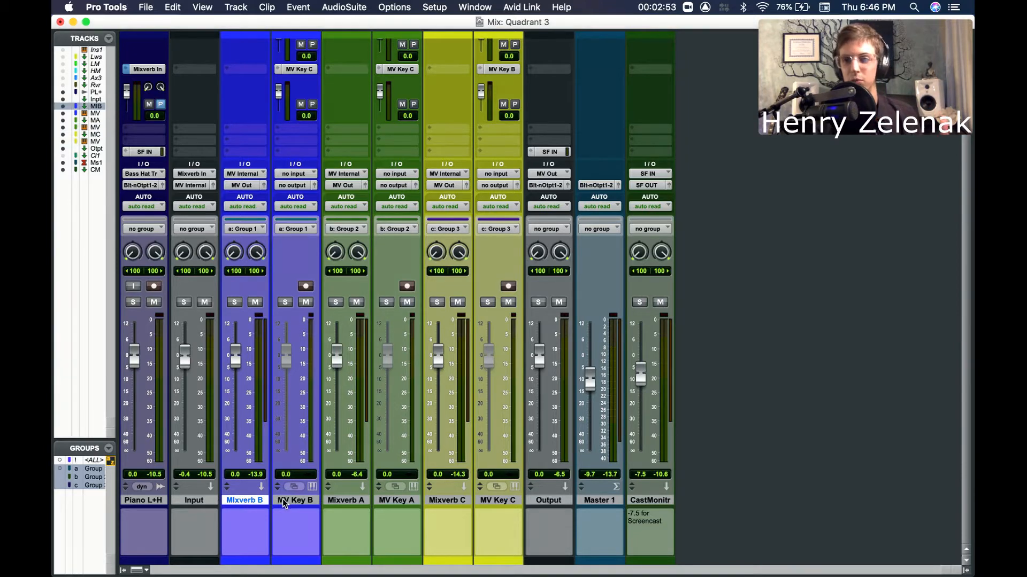
click(298, 501)
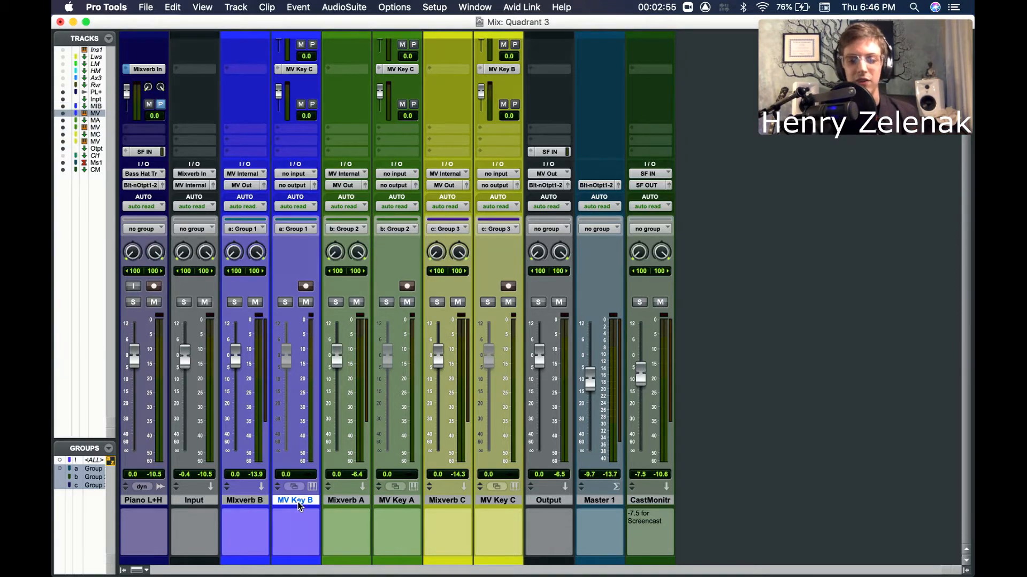
click(261, 507)
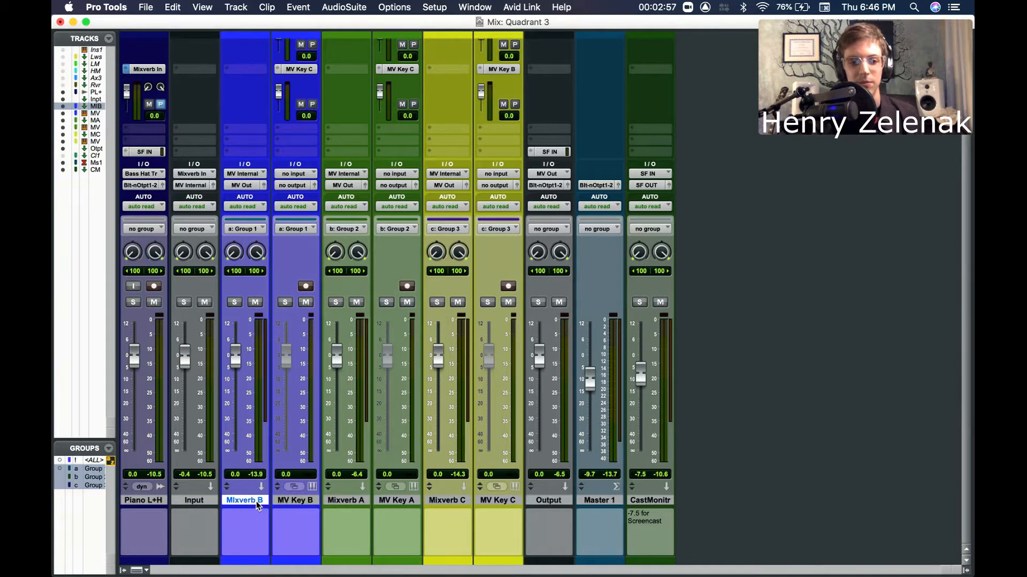
shift+click(280, 504)
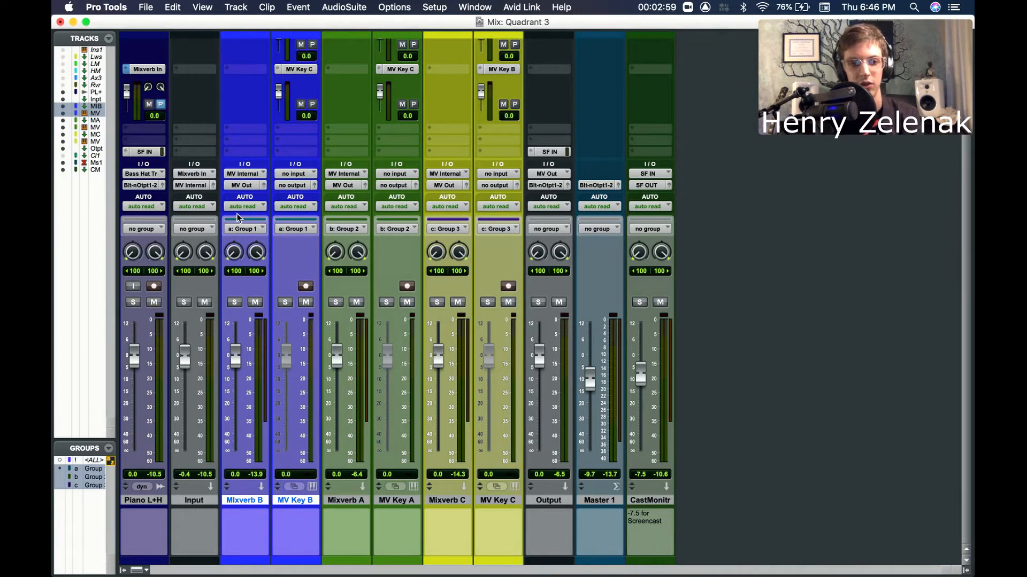
- Select the Mixverb A track and lower its grouped fader with MV Key A to -2.2 dB
click(353, 502)
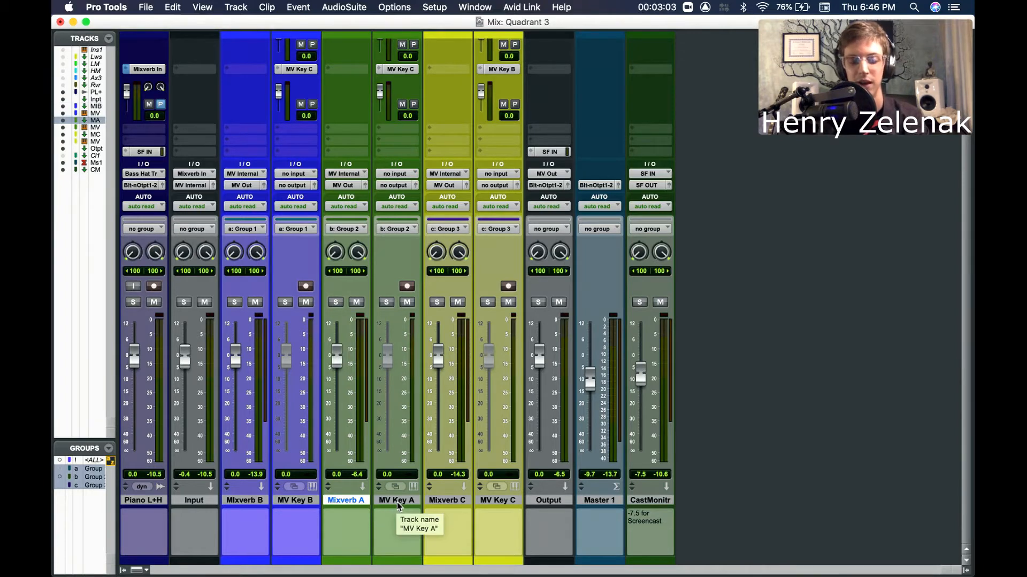
drag(346, 363, 346, 368)
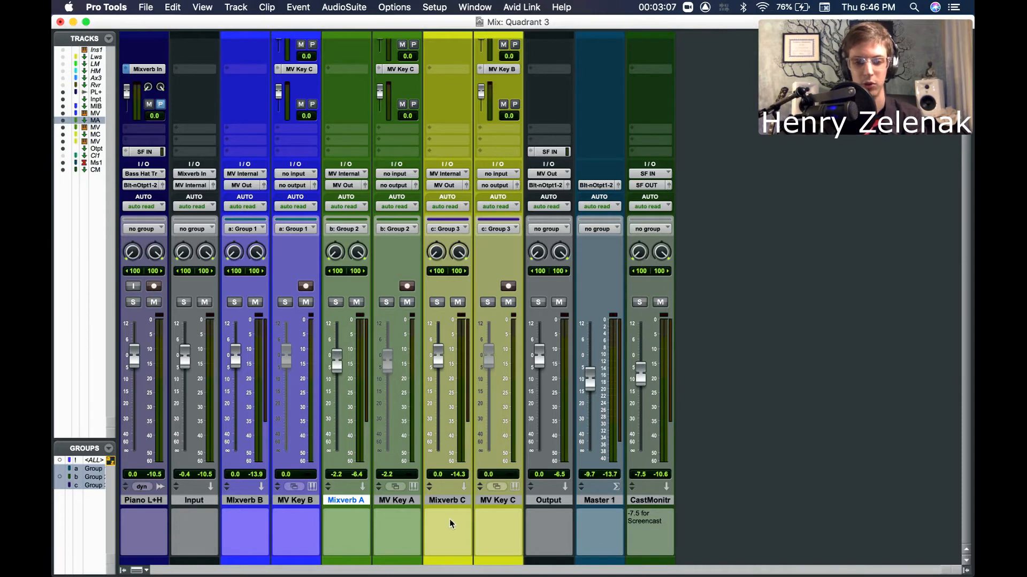
- Select the Mixverb C and MV Key C tracks one after the other to point out the Group 3 pair
click(448, 501)
click(499, 501)
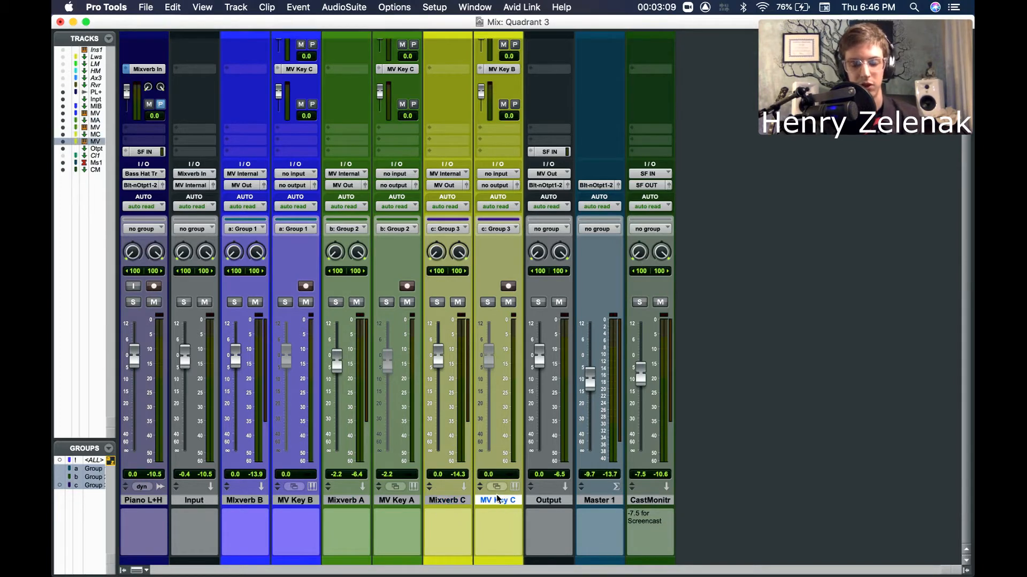
- Open the Structure Free instrument on the MV Key B track, examine its Sine Wave patch, and close the plug-in
scroll(463, 292, up, 5)
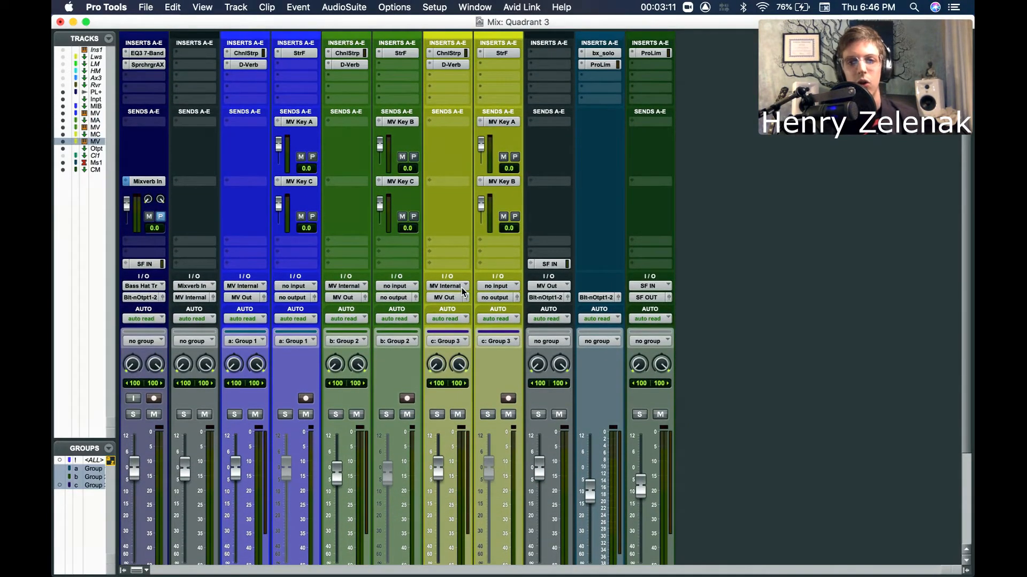
click(299, 53)
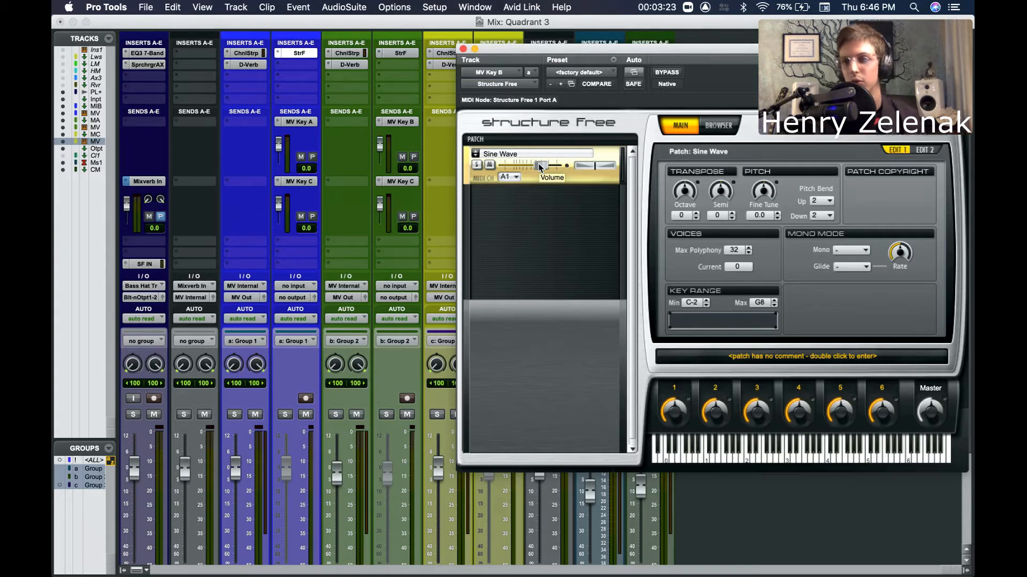
click(463, 48)
- Open the MIDI Editor for the MV Key C track, examine the sustained C4 note around bars 34 to 38, and close it
scroll(358, 159, down, 3)
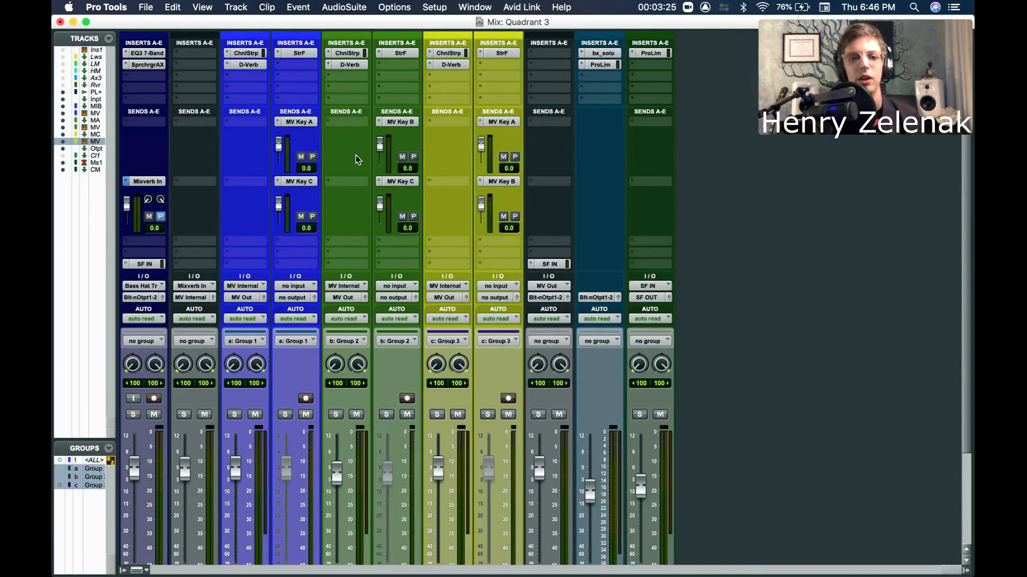
scroll(358, 159, down, 2)
scroll(358, 160, up, 1)
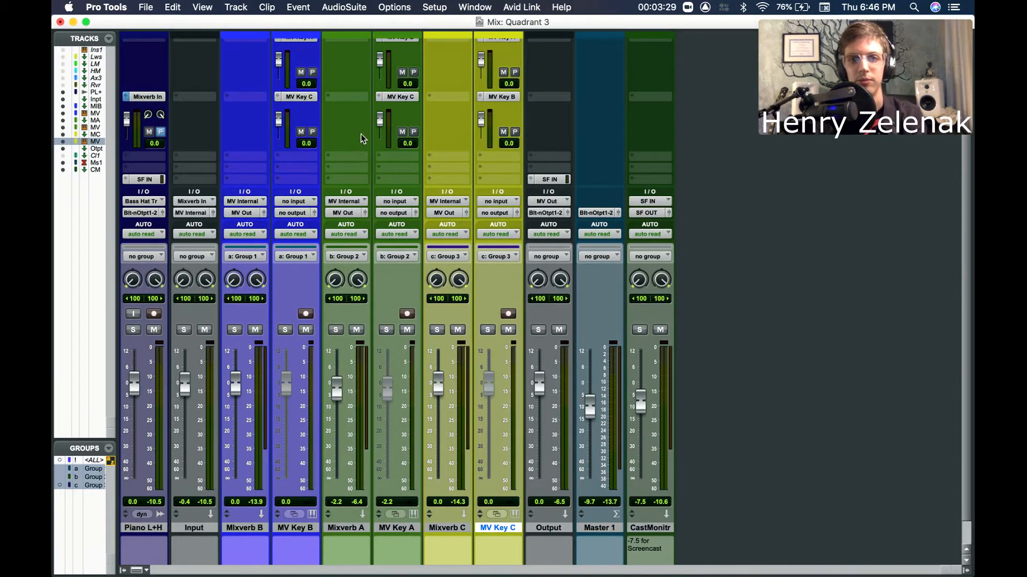
click(487, 6)
click(490, 111)
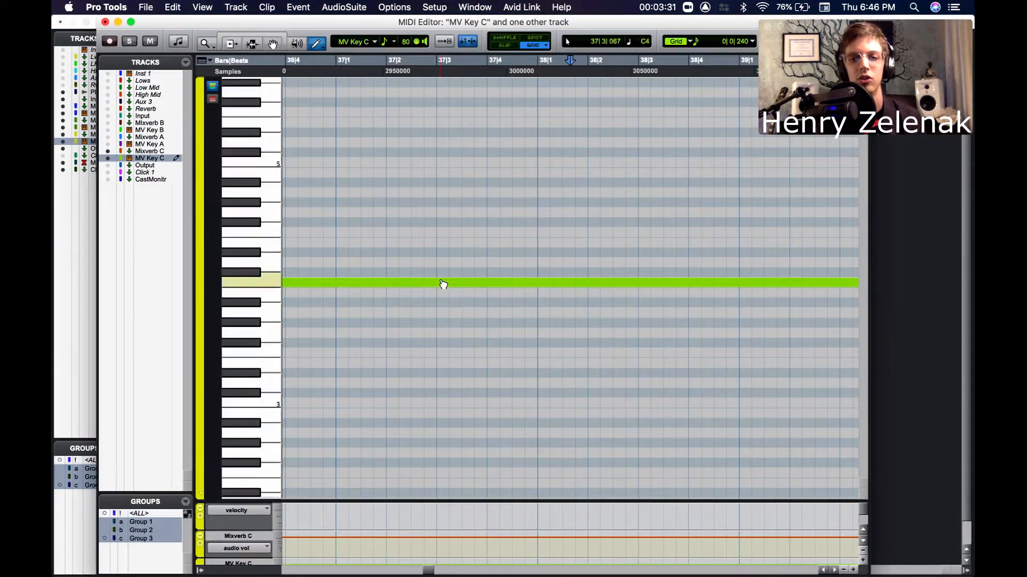
scroll(382, 268, left, 5)
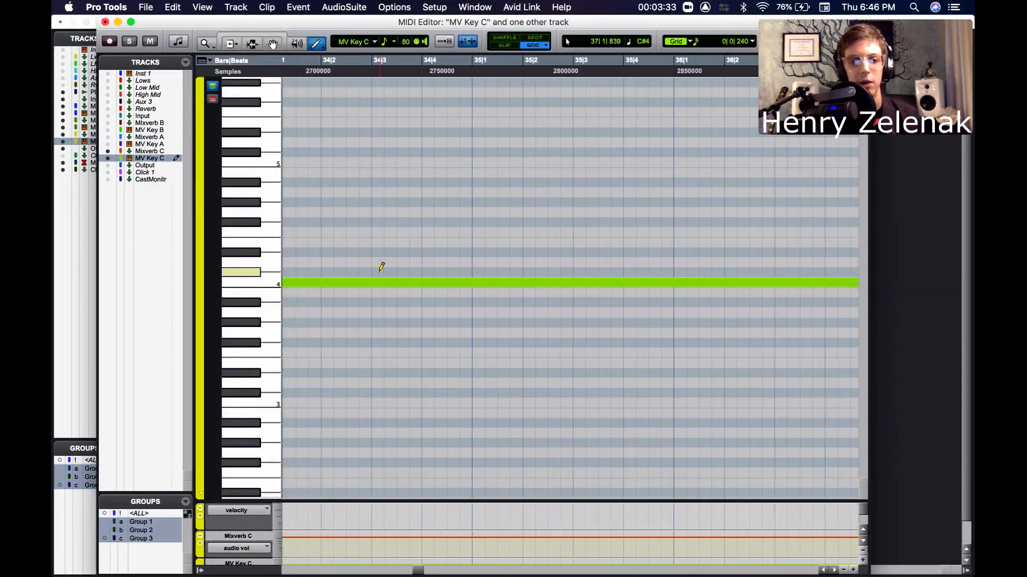
scroll(382, 267, right, 1)
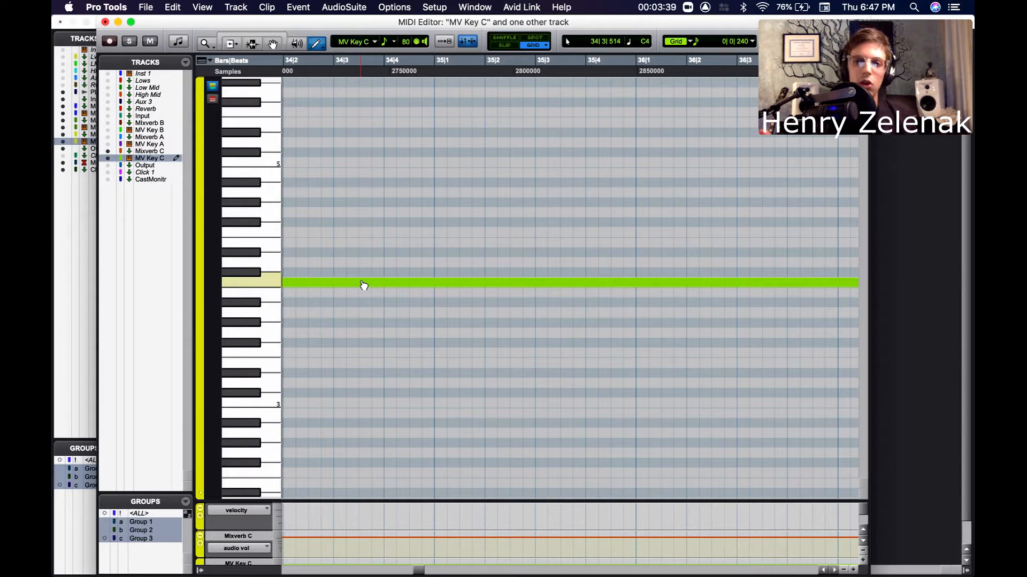
click(106, 22)
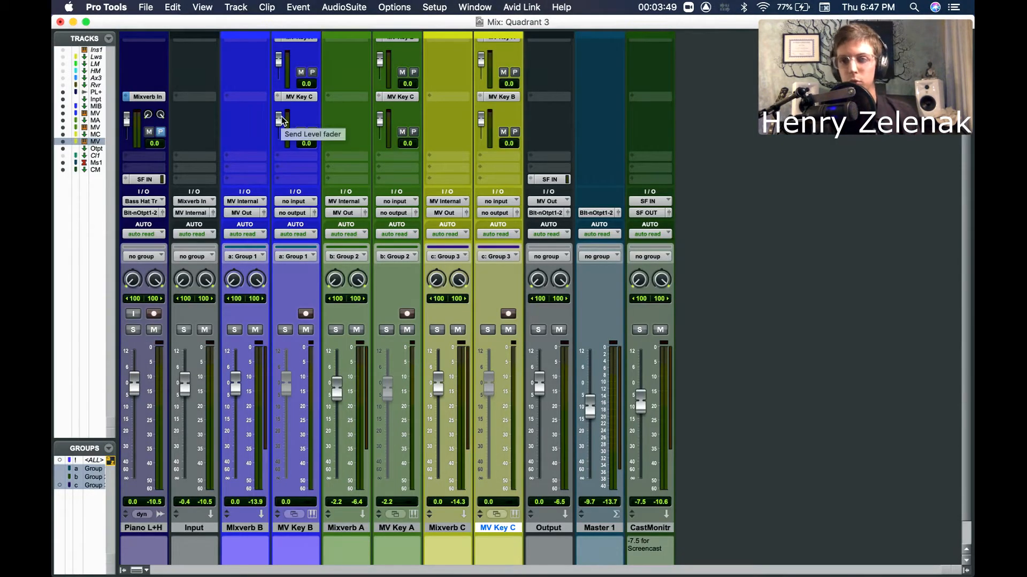
- Review MV Key B's sends to MV Key A and MV Key C, and lower its grouped fader with Mixverb B to -1.1 dB
scroll(282, 121, up, 3)
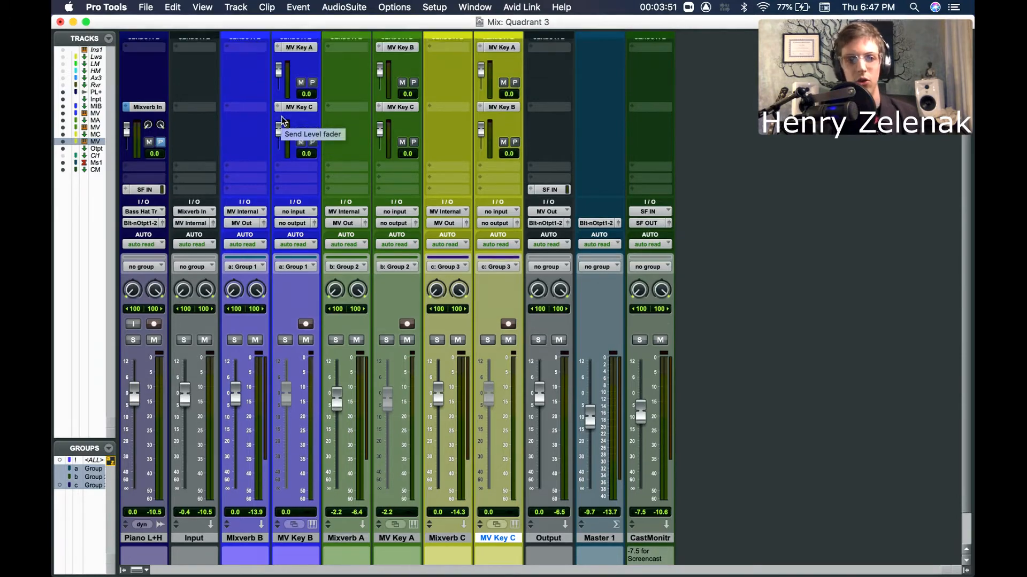
scroll(321, 194, down, 4)
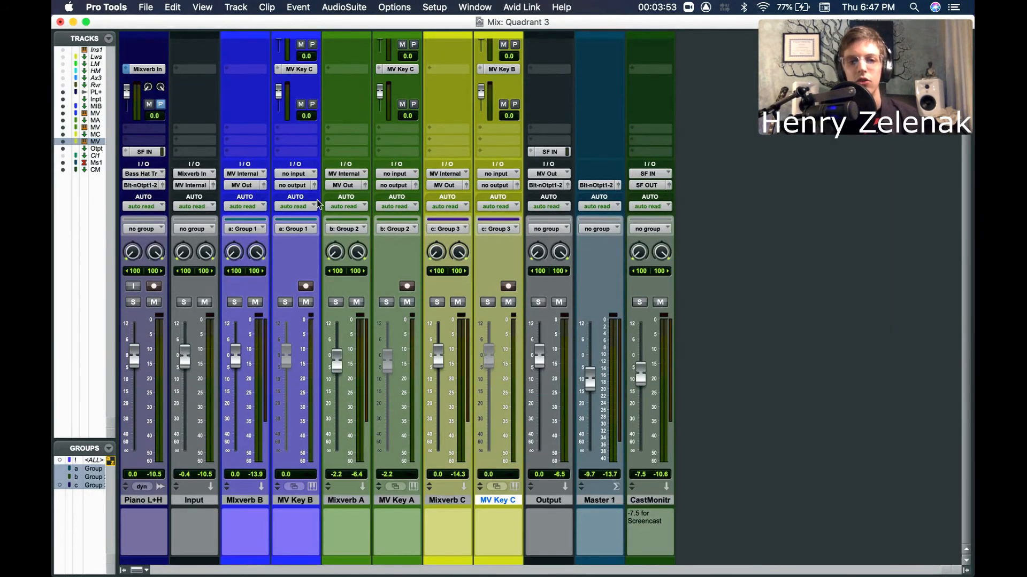
scroll(379, 198, up, 3)
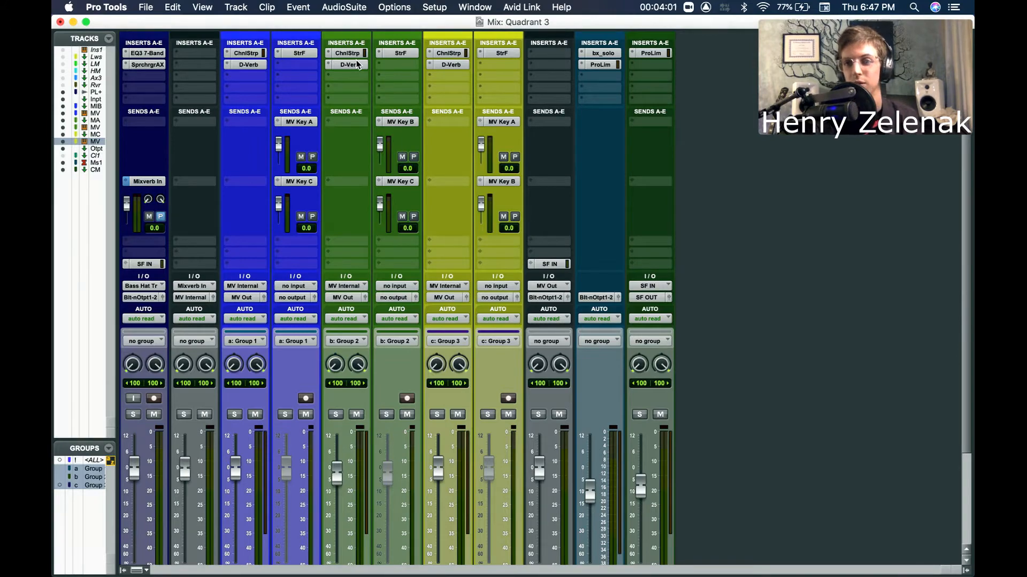
scroll(292, 246, down, 3)
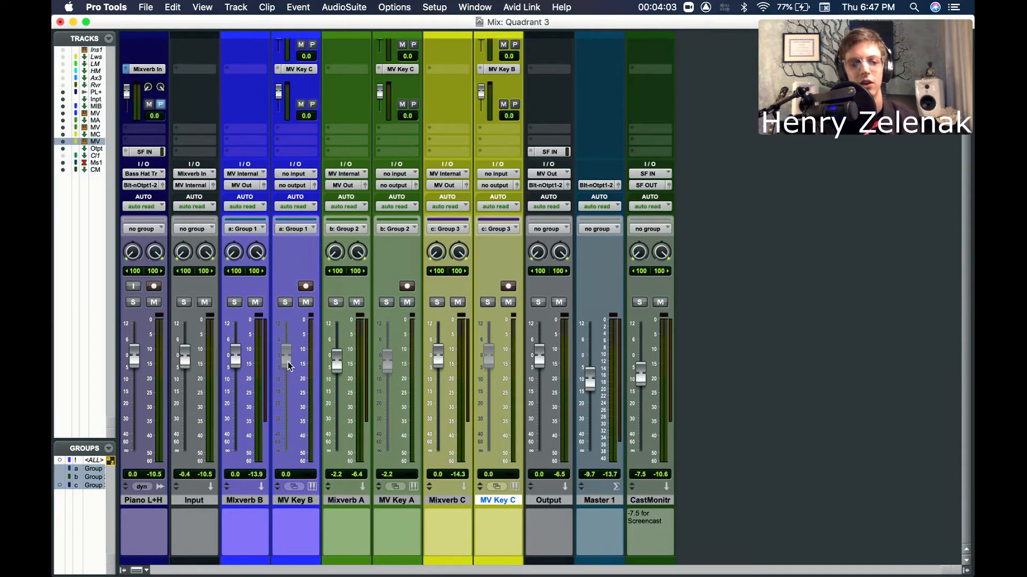
scroll(293, 332, up, 3)
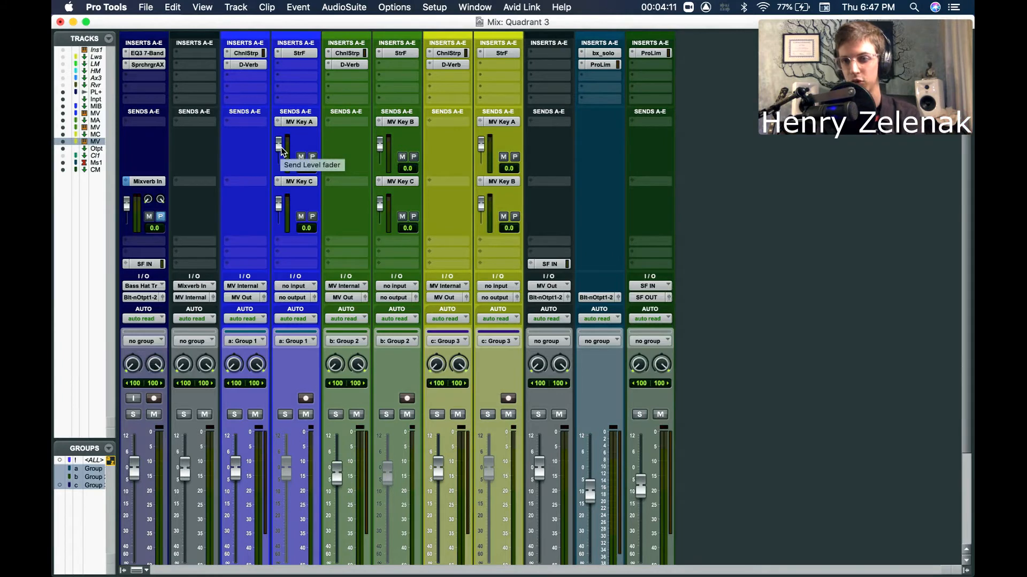
drag(283, 474, 284, 476)
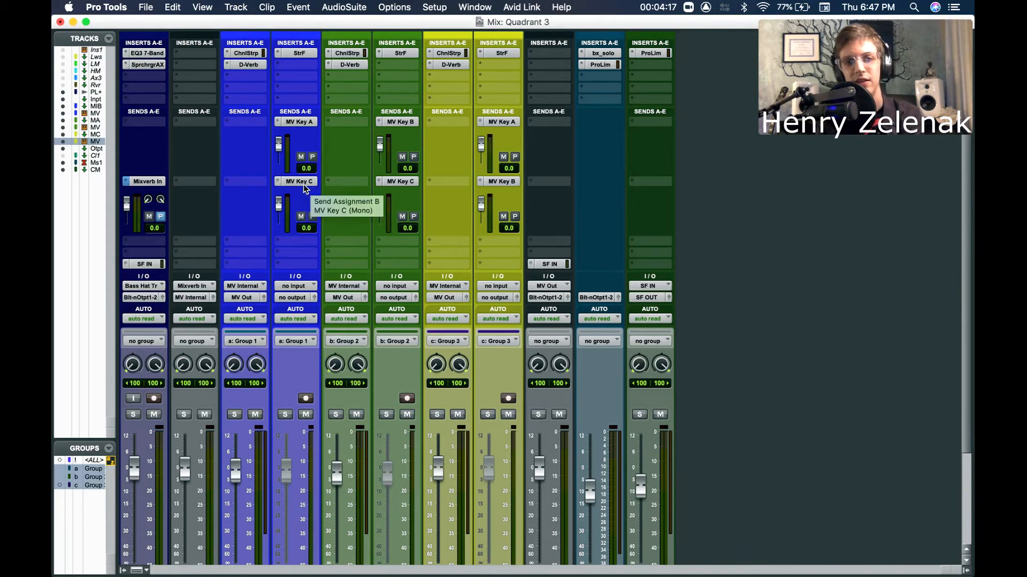
- Review the key tracks' sends and examine the Key side-chain source and MV Key C key input in Mixverb C's Channel Strip, closing it when done
scroll(312, 184, down, 5)
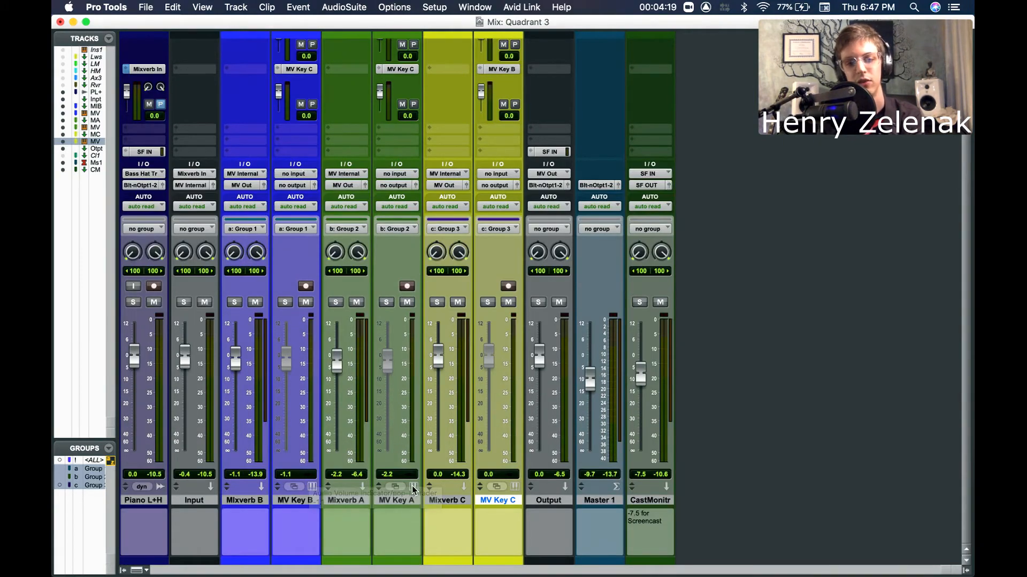
scroll(406, 506, up, 1)
scroll(406, 506, up, 4)
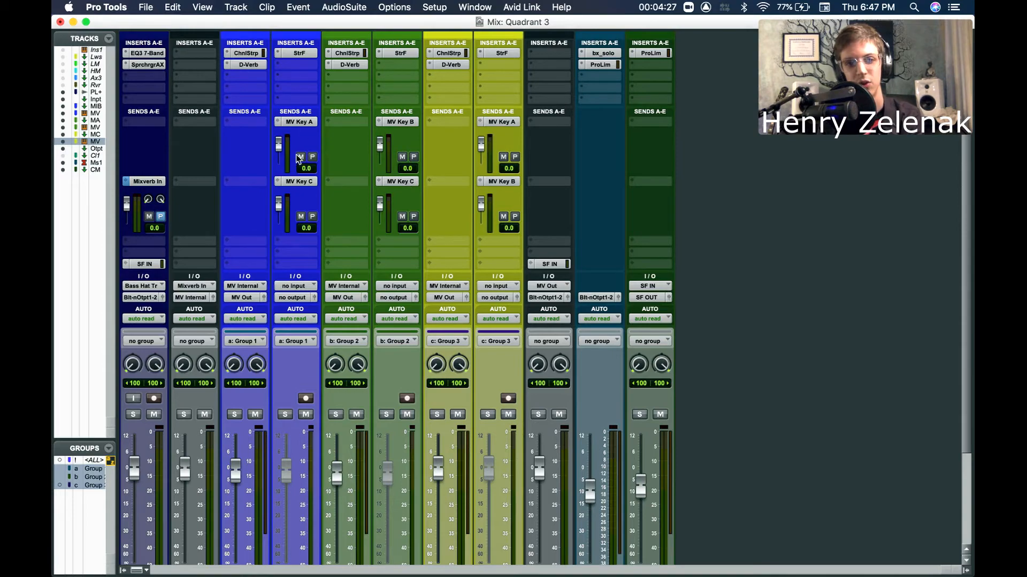
scroll(345, 222, down, 5)
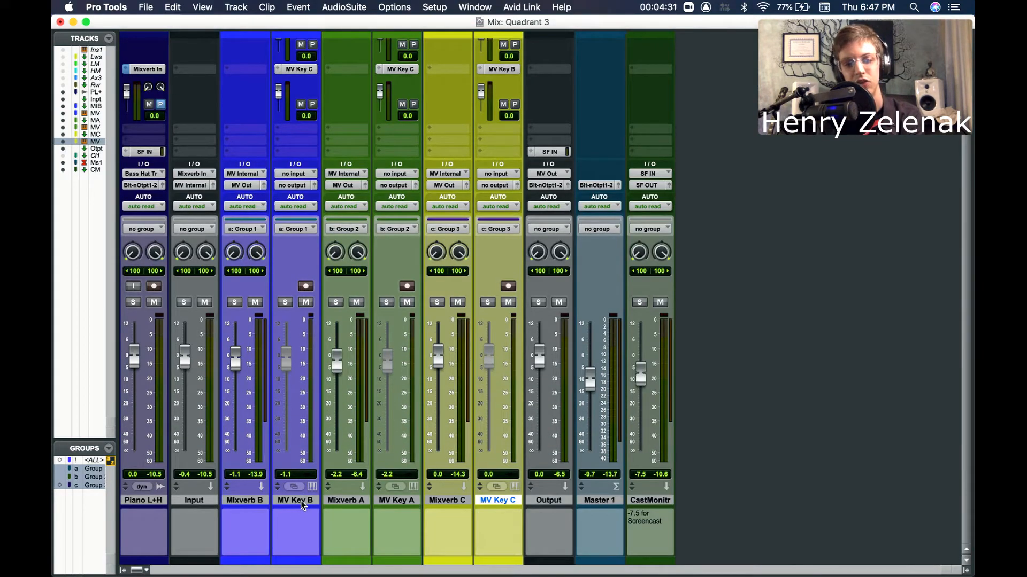
scroll(402, 487, up, 5)
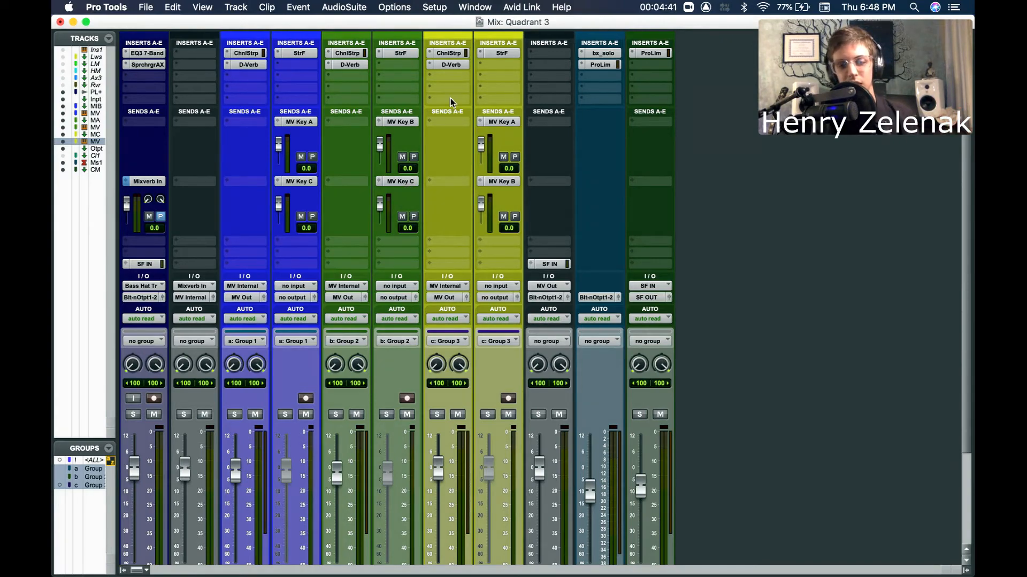
scroll(451, 103, down, 5)
scroll(474, 215, up, 5)
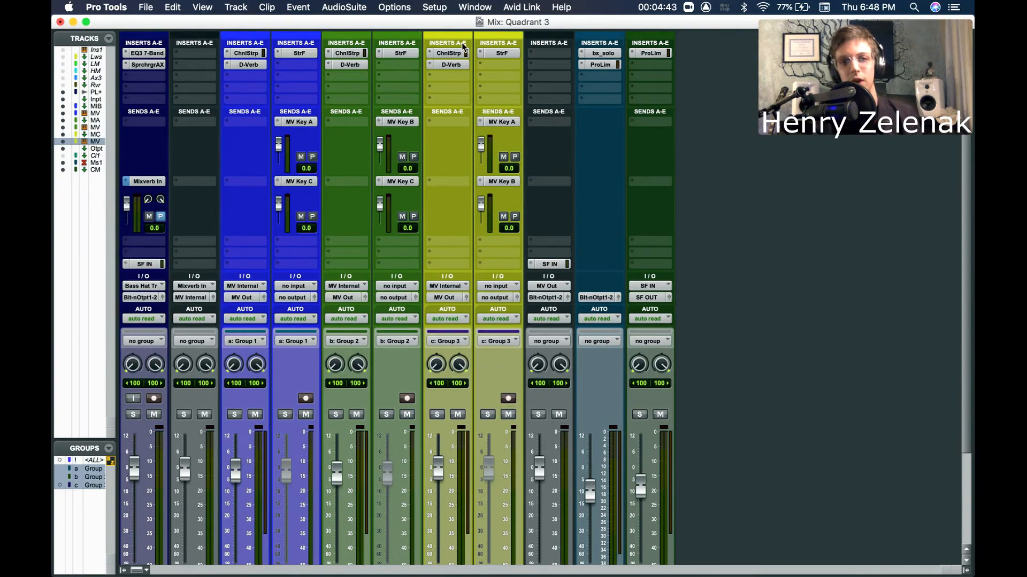
click(456, 55)
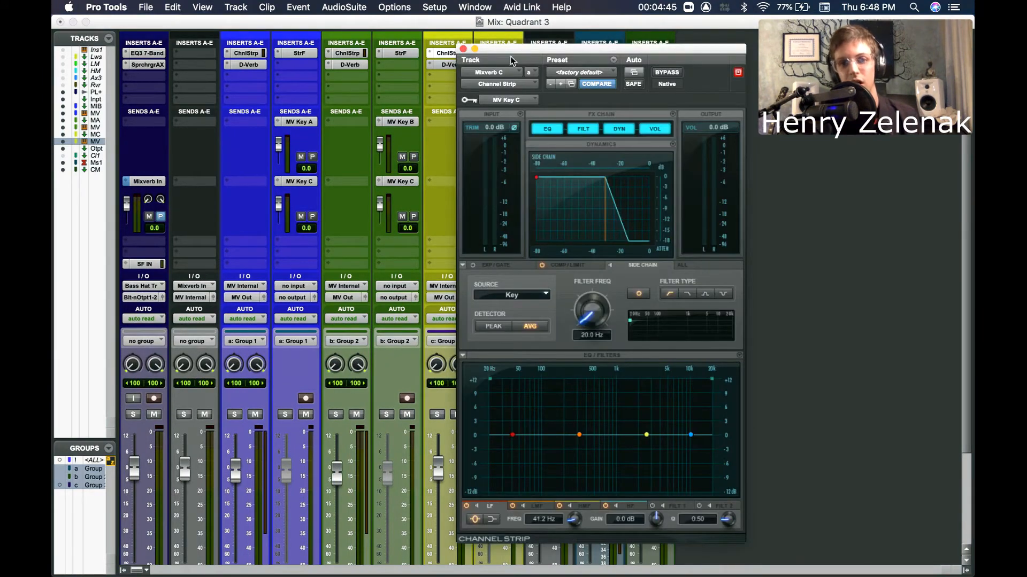
drag(511, 59, 571, 57)
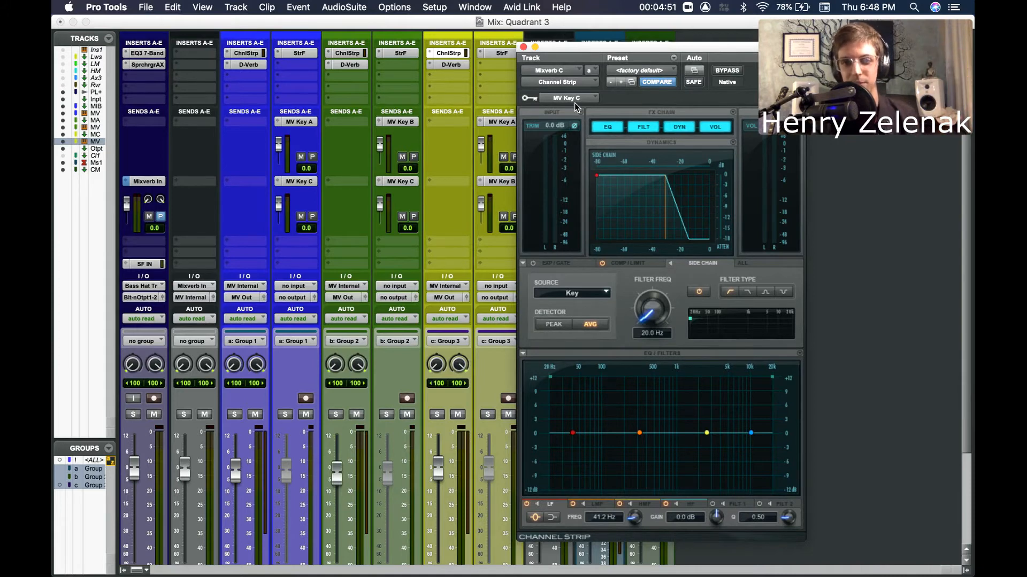
drag(560, 50, 577, 45)
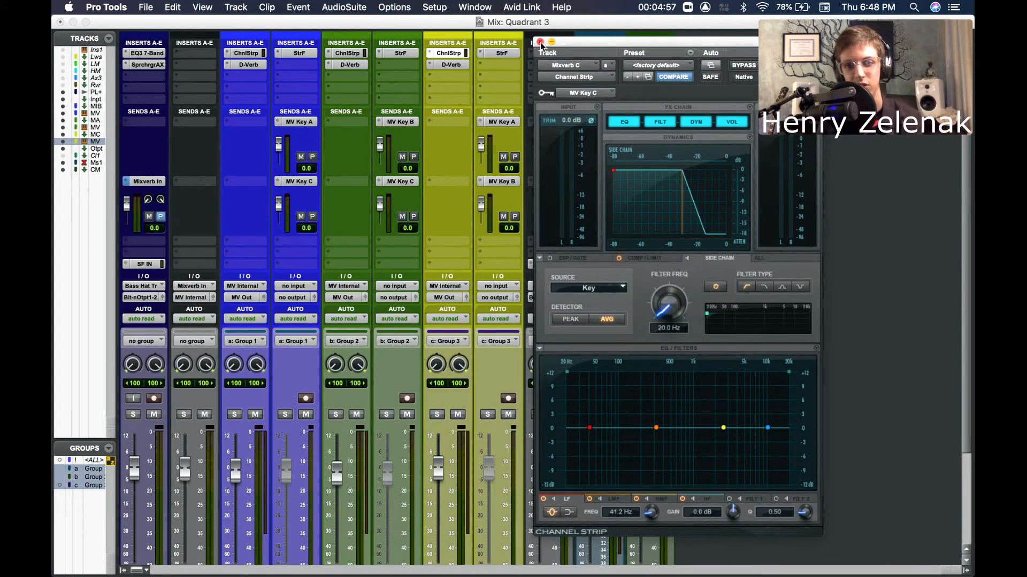
click(540, 42)
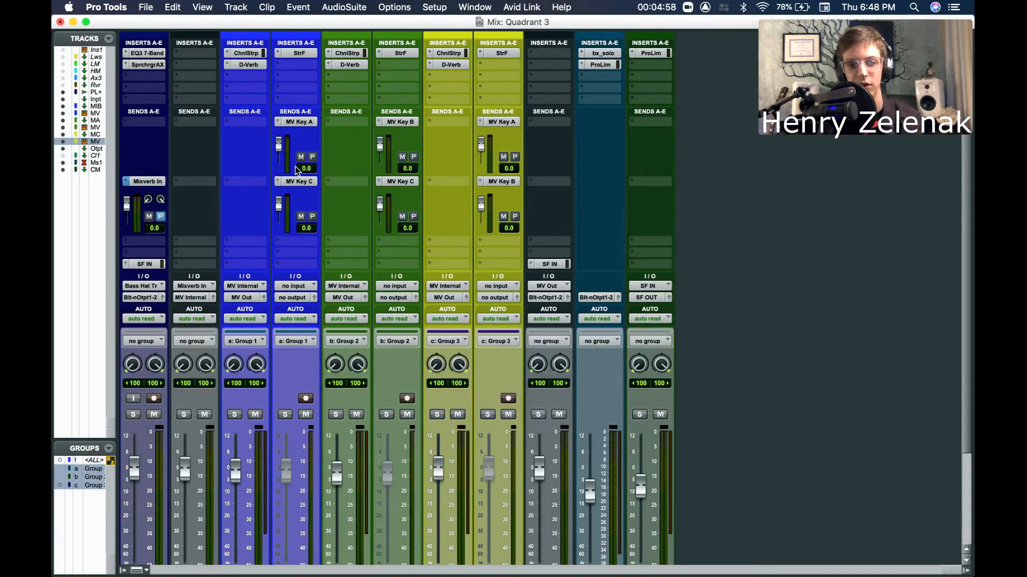
- Lower the Mixverb A fader, grouped with MV Key A, to -3.8 dB
click(405, 122)
click(554, 129)
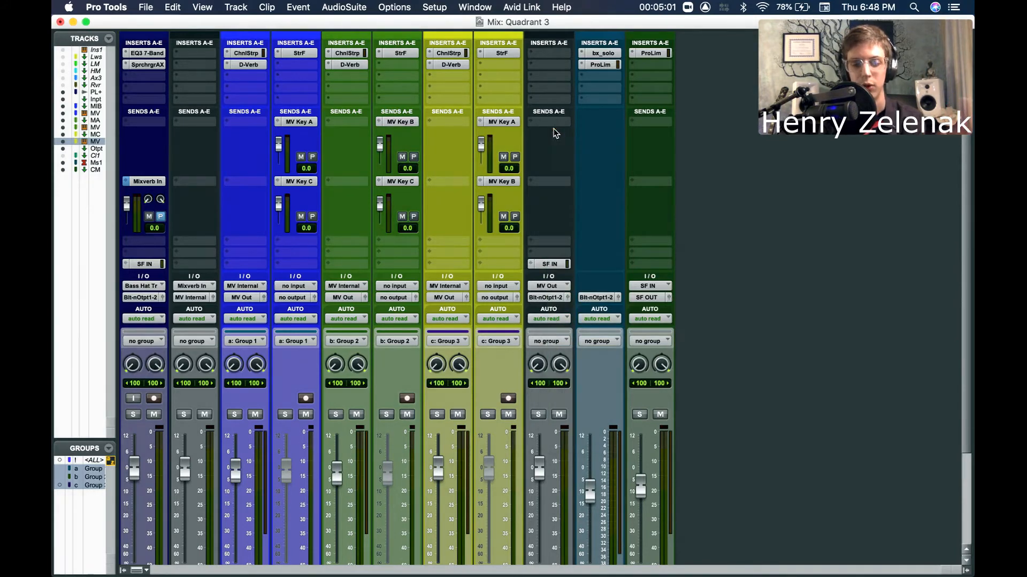
scroll(481, 264, down, 3)
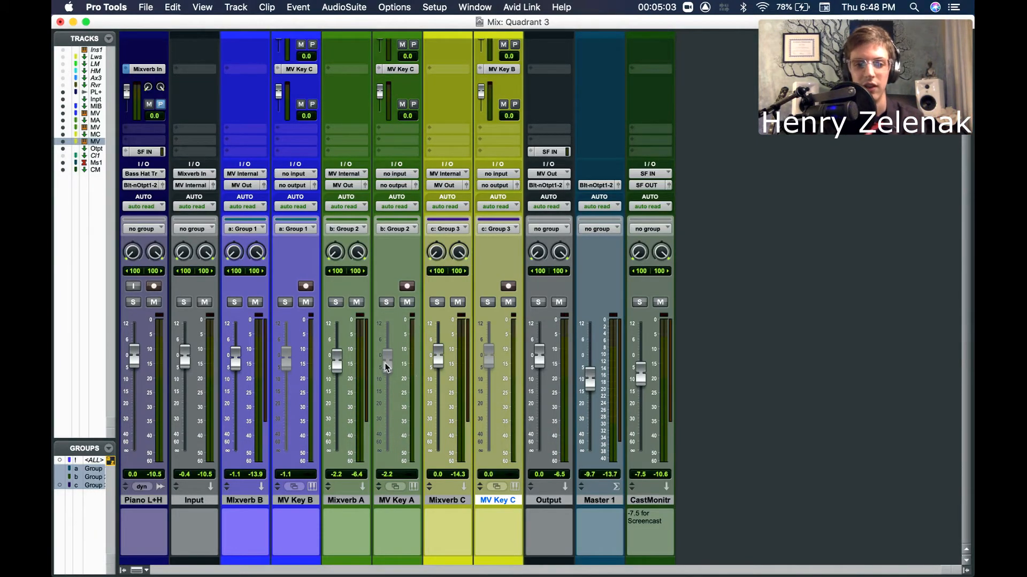
mouse_move(343, 363)
mouse_down()
mouse_move(339, 393)
mouse_move(348, 365)
mouse_up()
- Reopen Mixverb C's Channel Strip to examine the dynamics curve keyed by MV Key C, and close the plug-in
scroll(393, 364, up, 5)
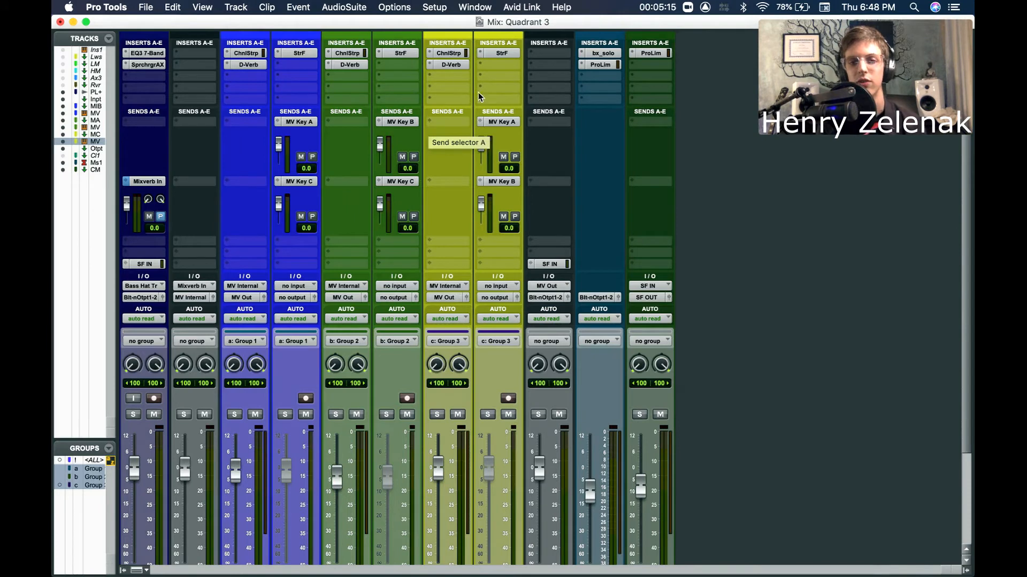
click(453, 54)
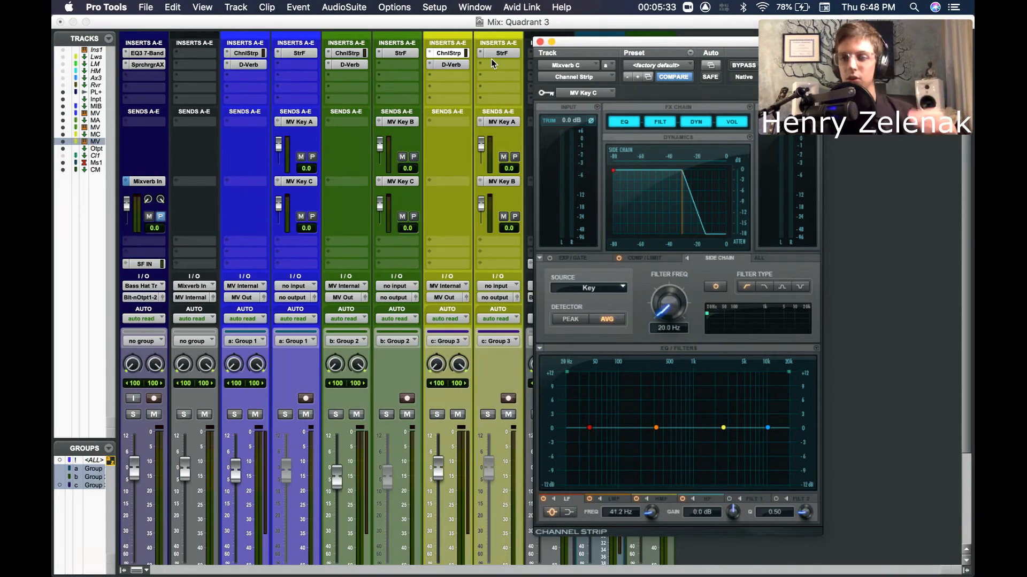
click(540, 41)
- Set the grouped faders to -0.6 dB for Mixverb B, -2.2 dB for Mixverb C and -2.7 dB for Mixverb A
scroll(435, 199, down, 5)
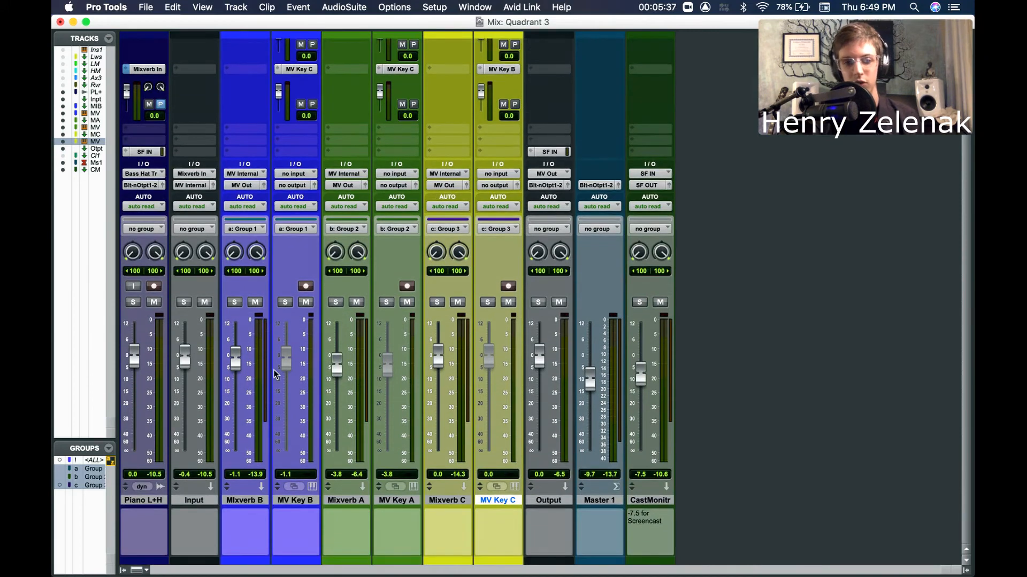
mouse_move(234, 359)
mouse_down()
mouse_move(234, 372)
mouse_move(235, 357)
mouse_up()
drag(437, 359, 438, 367)
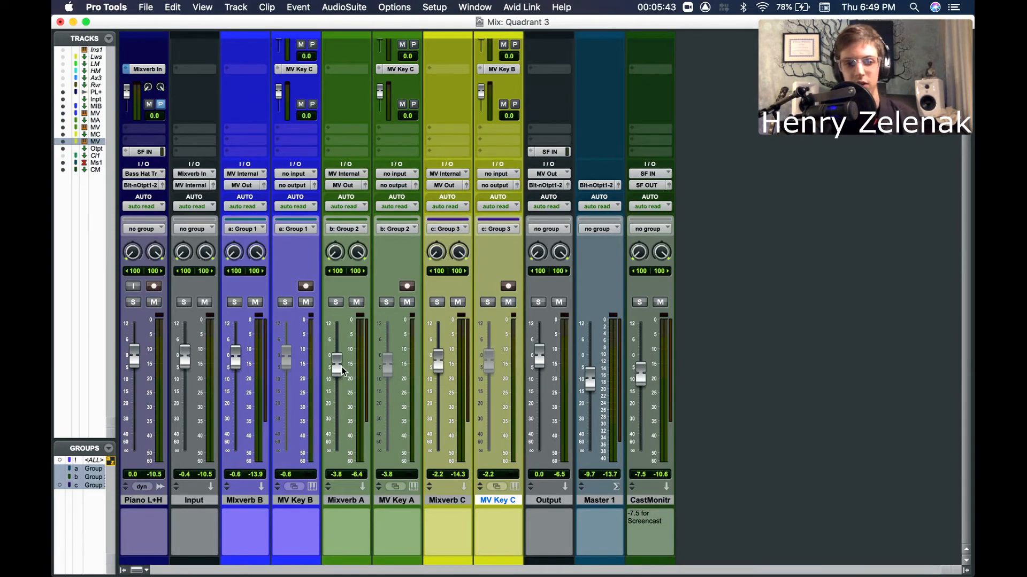
drag(338, 371, 339, 367)
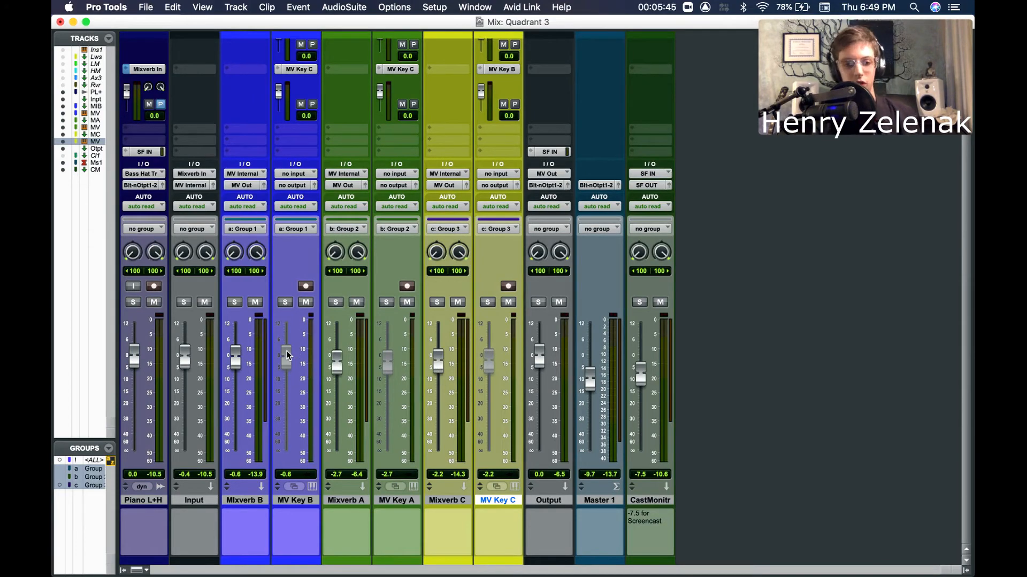
- During playback, audition the blend with Mixverb B at -1.4 dB, Mixverb A at +0.4 dB and Mixverb C at +0.2 dB
scroll(413, 345, up, 3)
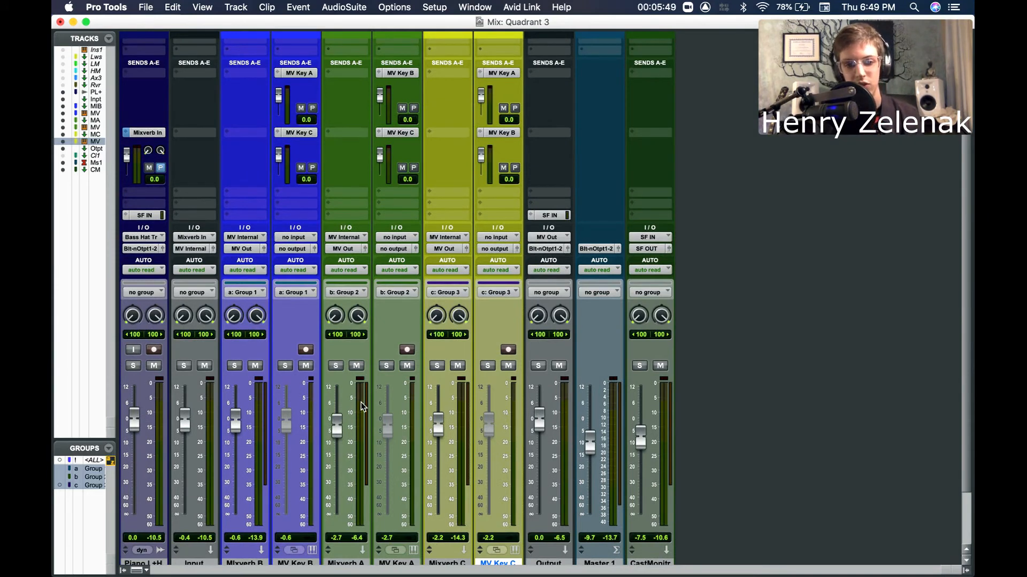
scroll(437, 403, down, 1)
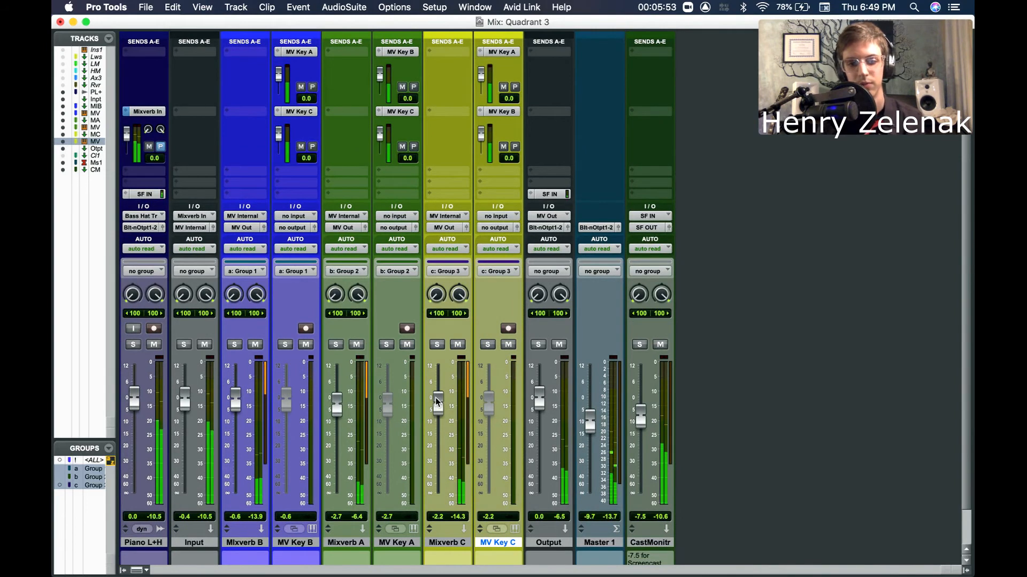
drag(287, 401, 339, 398)
drag(436, 414, 438, 405)
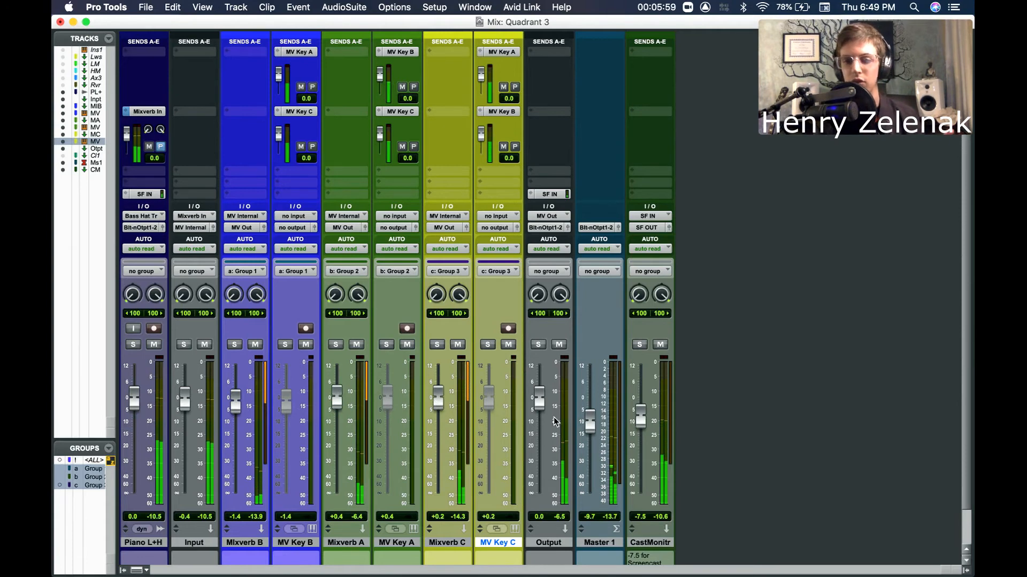
- Shift the blend to Mixverb C by setting it to +0.7 dB, Mixverb A to about -33 dB and Mixverb B to -23.1 dB
mouse_move(489, 394)
mouse_down()
mouse_move(489, 483)
mouse_move(479, 392)
mouse_up()
drag(388, 399, 339, 470)
click(337, 412)
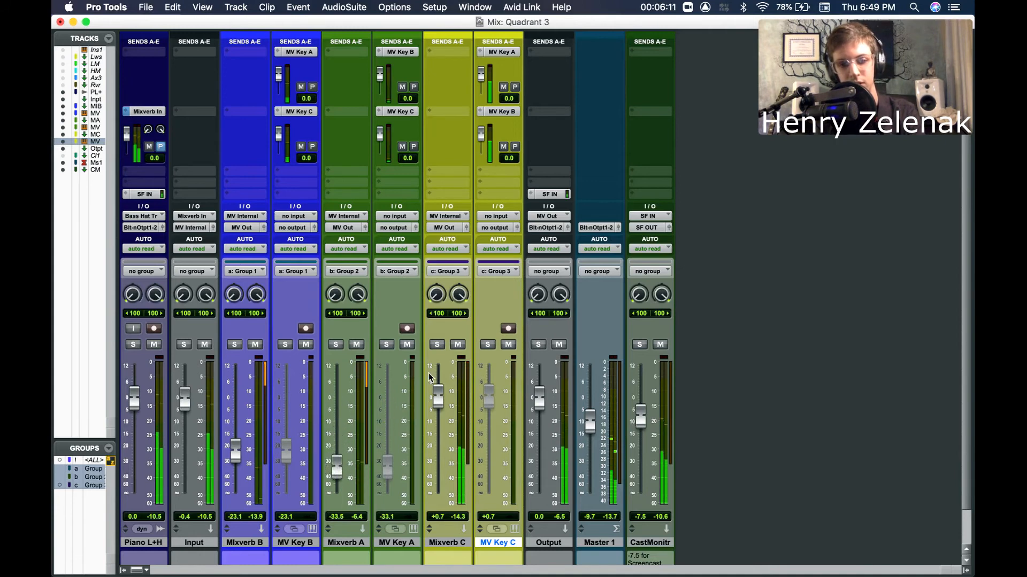
- During playback, audition the blend with Mixverb B at +5.8 dB, Mixverb C at about +5.3 dB and Mixverb A at -35.6 dB
drag(439, 401, 439, 426)
drag(387, 468, 389, 381)
drag(288, 451, 336, 476)
mouse_move(288, 381)
mouse_down()
mouse_move(287, 422)
mouse_move(287, 380)
mouse_up()
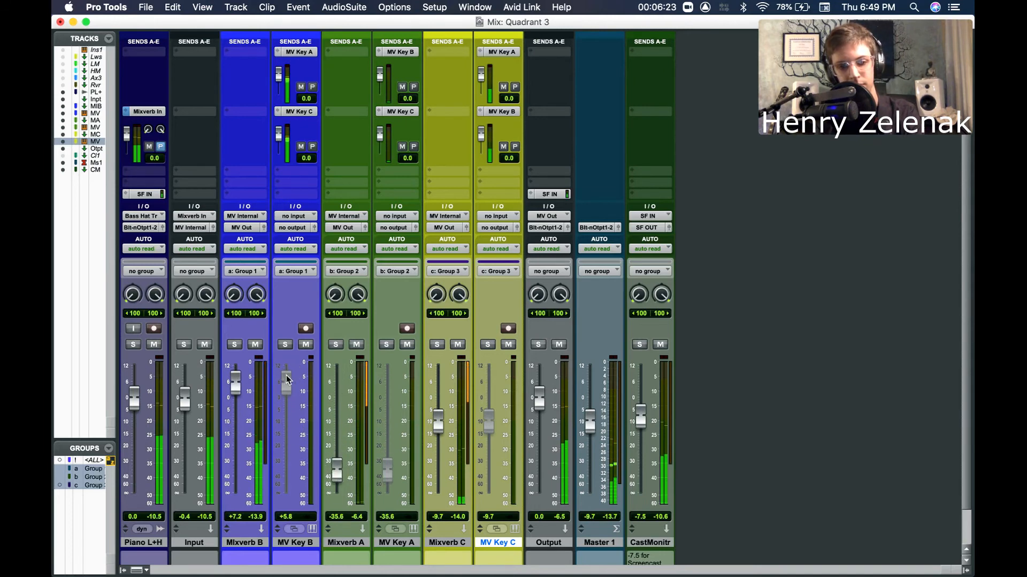
drag(438, 422, 441, 378)
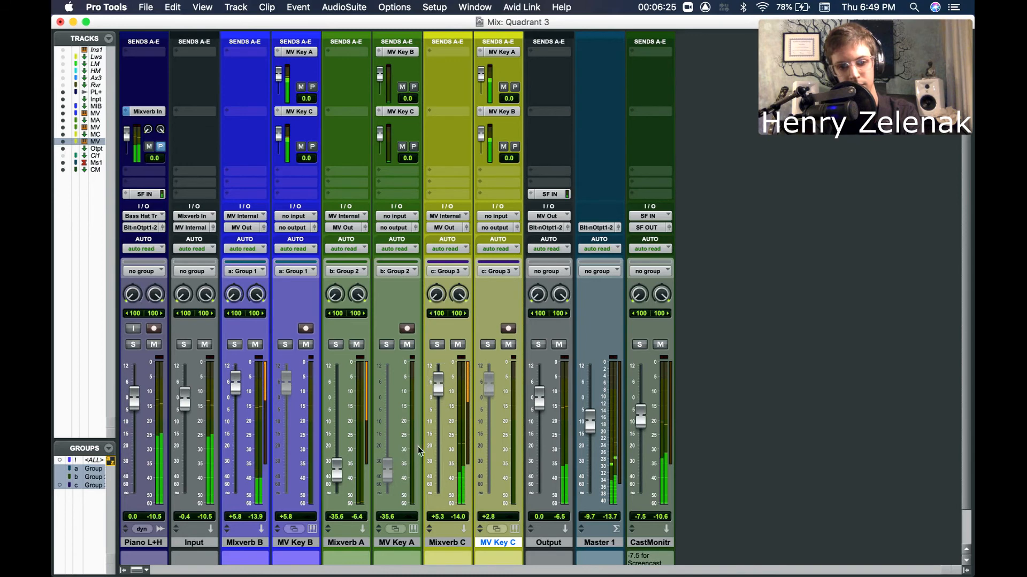
- Shift the blend to Mixverb A at +1.1 dB, with Mixverb B at -8.1 dB, Mixverb C at -15.6 dB and Output at +0.4 dB
drag(388, 471, 389, 444)
drag(438, 384, 438, 436)
drag(287, 383, 289, 429)
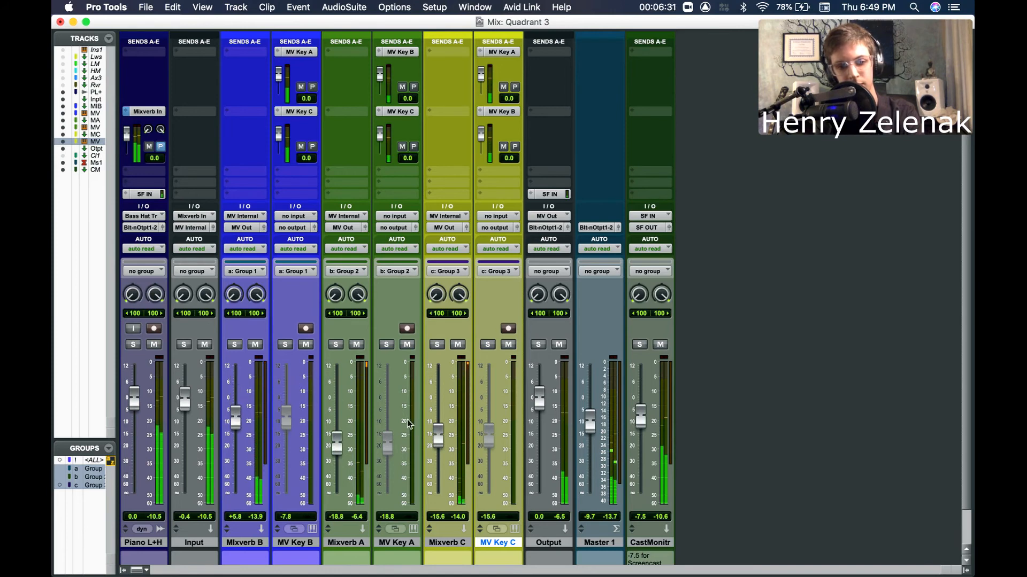
drag(389, 444, 392, 395)
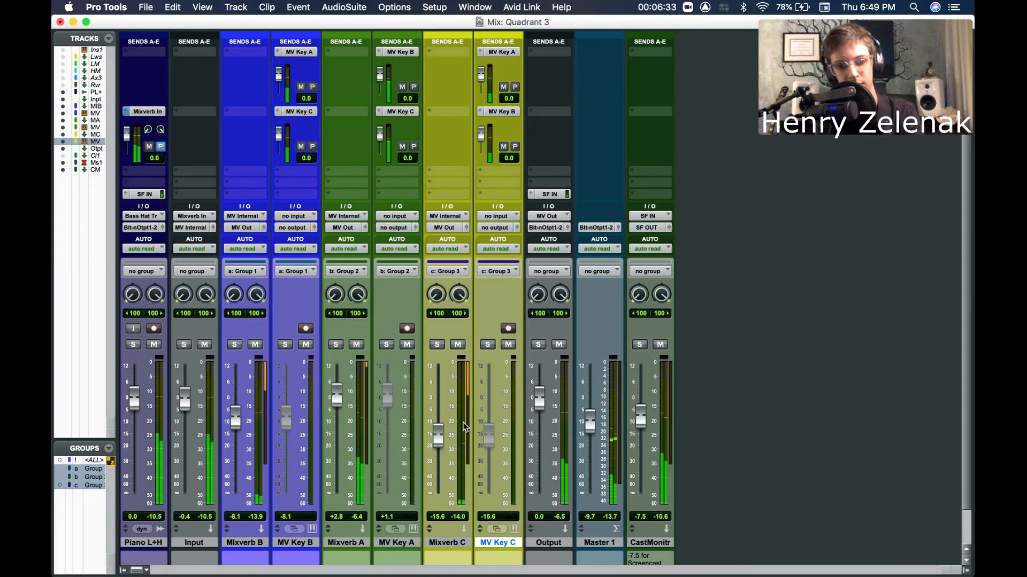
mouse_move(539, 399)
mouse_down()
mouse_move(539, 452)
mouse_move(539, 402)
mouse_up()
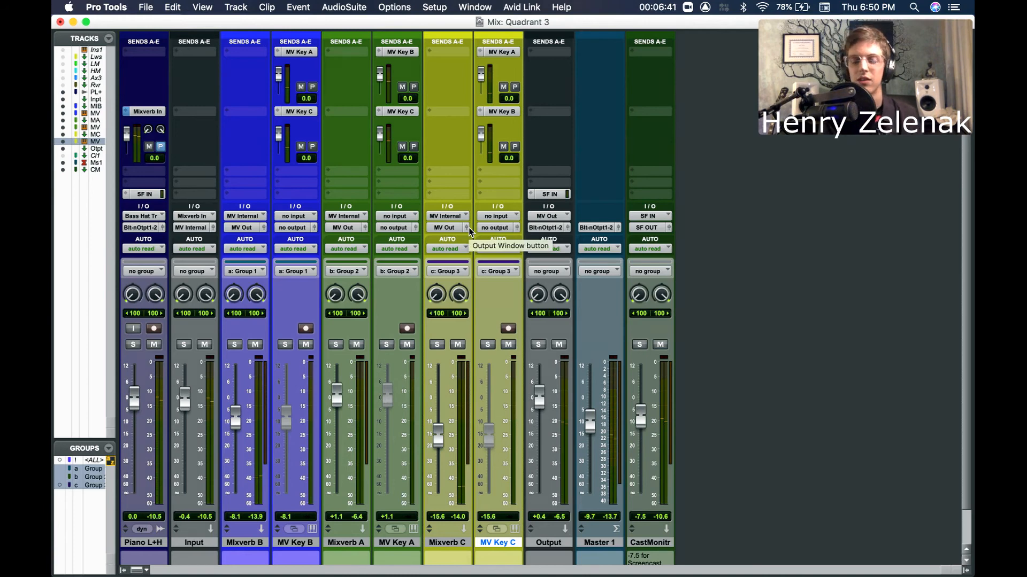
- Hide the MV Key A, MV Key B and MV Key C tracks together from the mixer
scroll(428, 557, down, 3)
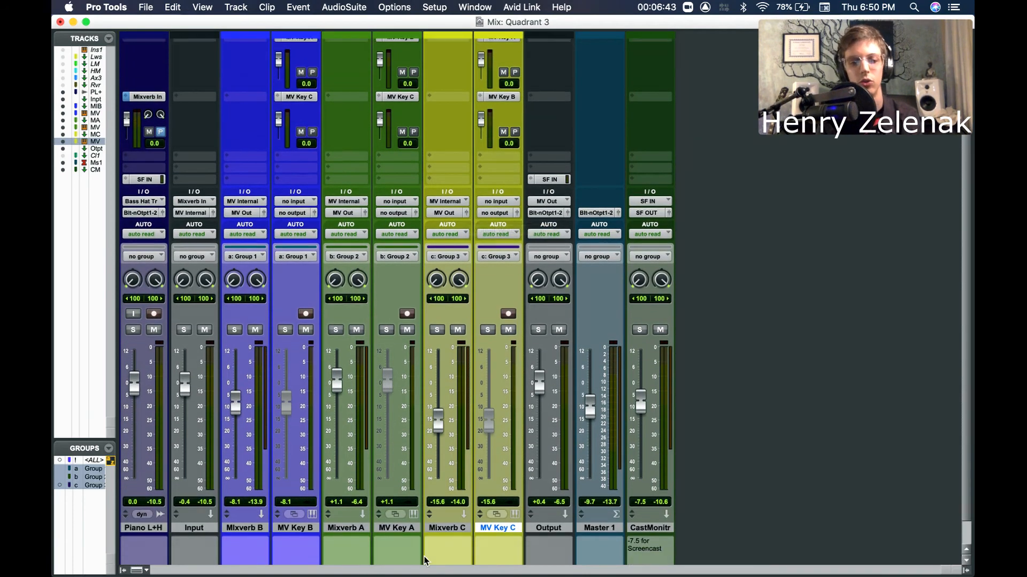
super+click(399, 500)
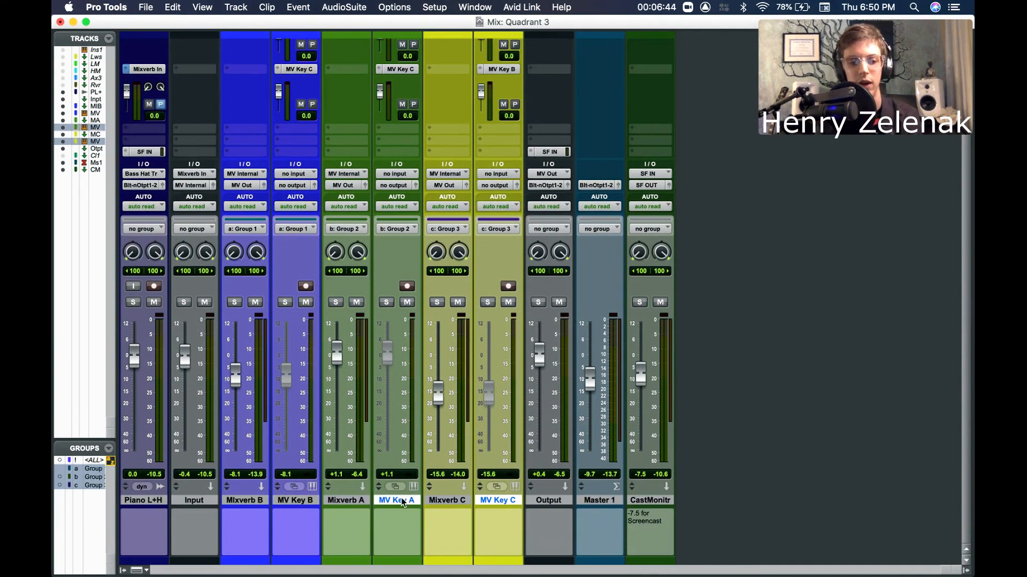
super+click(295, 500)
right_click(303, 503)
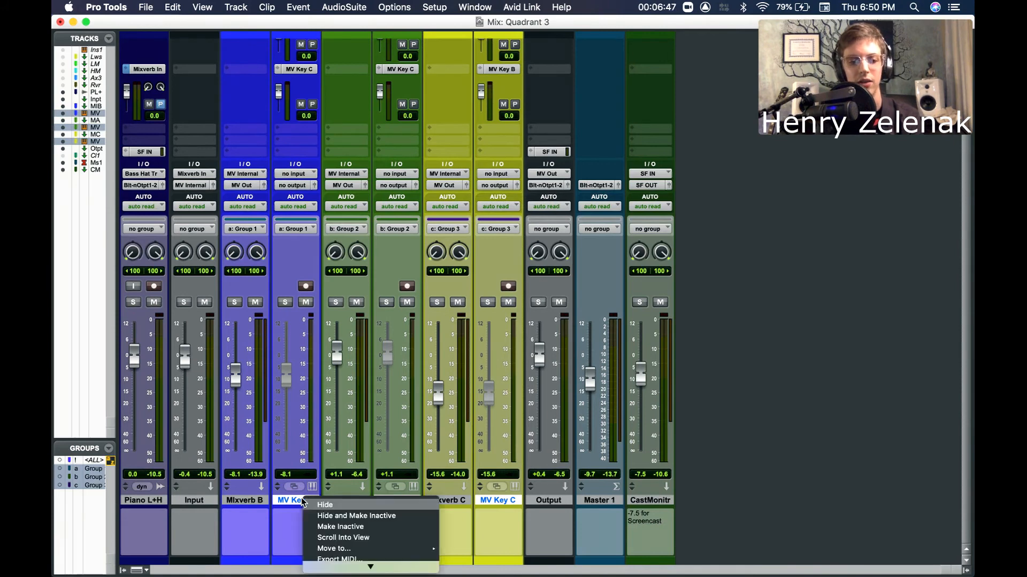
click(325, 507)
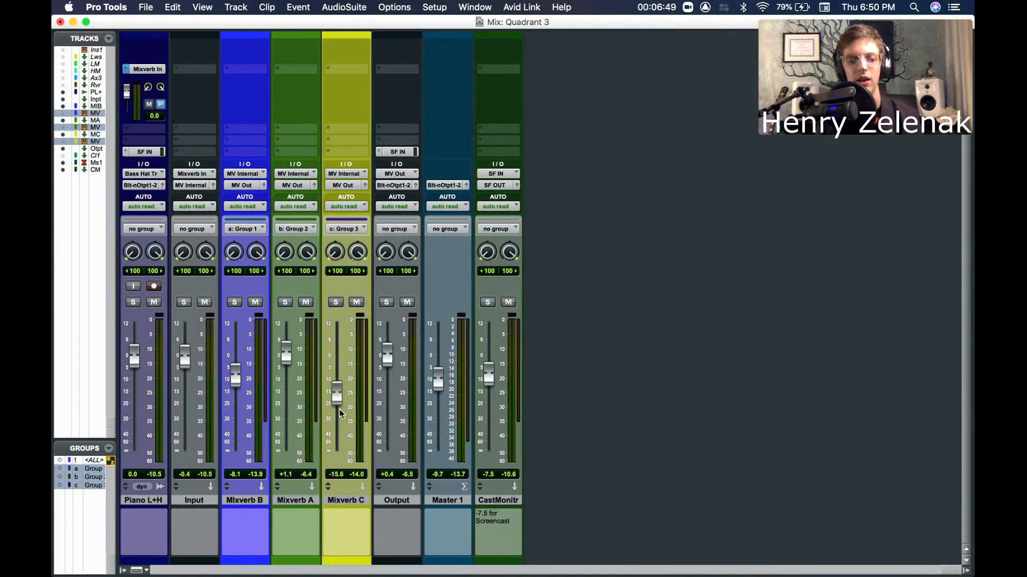
- Try Mixverb A at -8.1 dB and Mixverb C at -9.1 dB, and reset the Mixverb A, B and C faders to 0.0 dB
drag(293, 354, 339, 377)
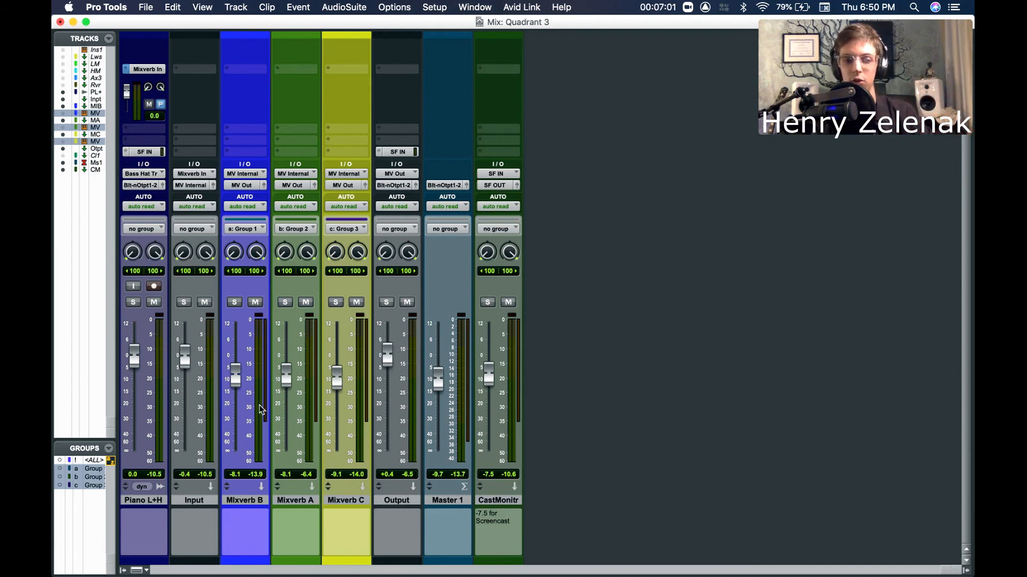
drag(337, 378, 339, 361)
click(287, 384)
alt+click(235, 374)
alt+click(337, 362)
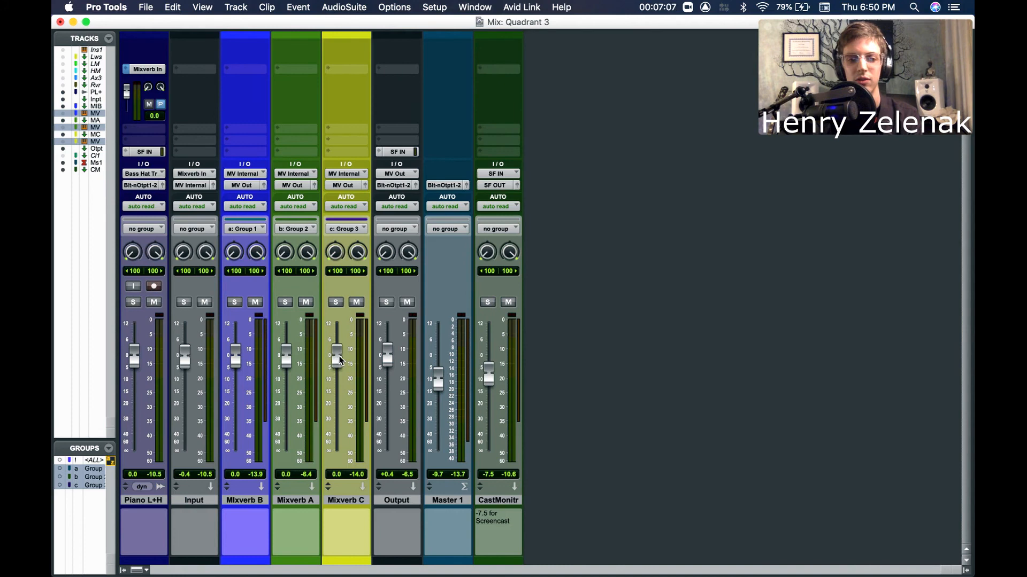